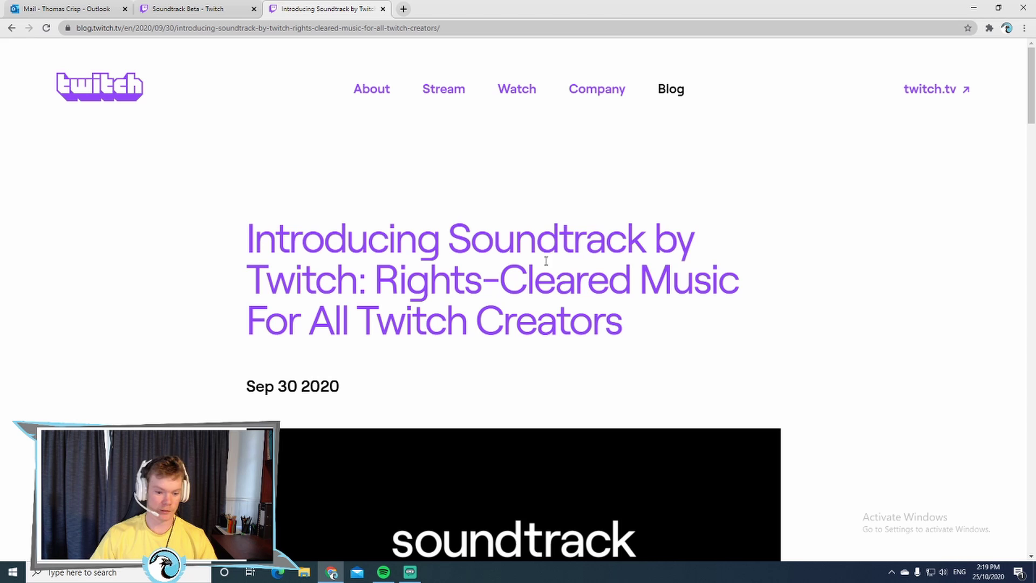
# Check the source types available in Streamlabs OBS without adding any
pyautogui.click(411, 573)
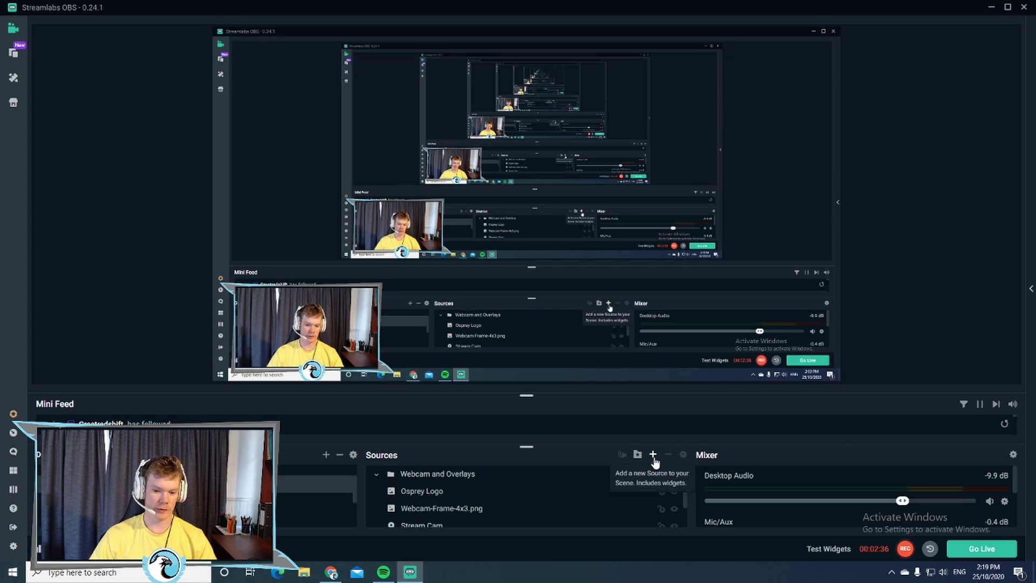
pyautogui.click(653, 456)
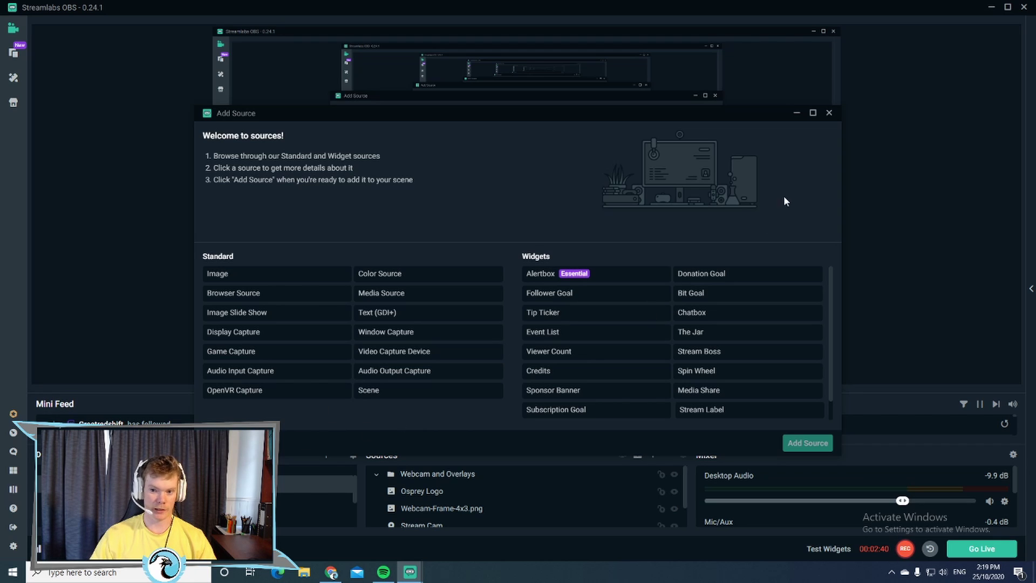
pyautogui.click(830, 114)
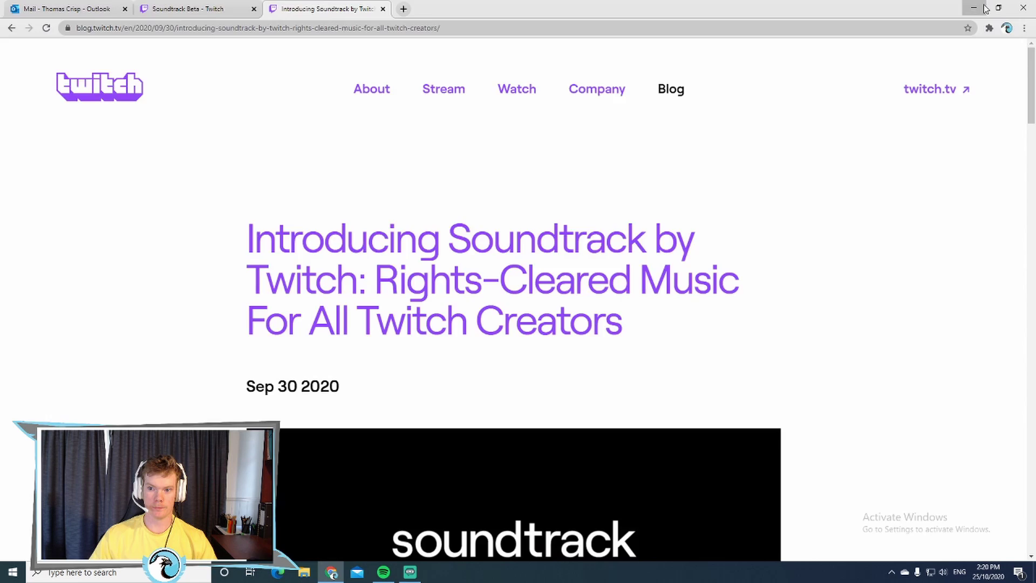
# Launch Soundtrack by Twitch from the desktop and maximize its window
pyautogui.click(973, 9)
pyautogui.doubleClick(184, 130)
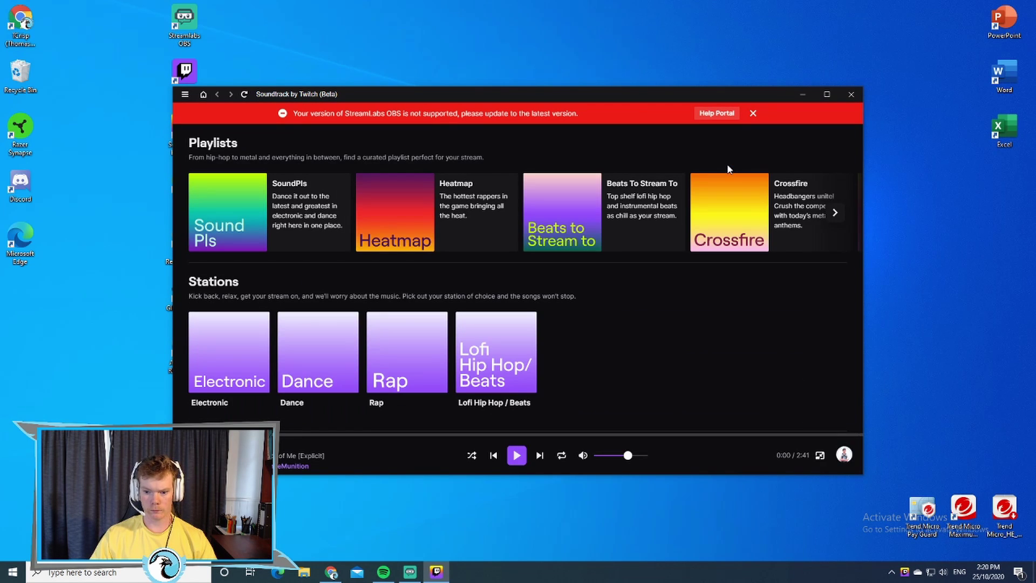
pyautogui.click(826, 94)
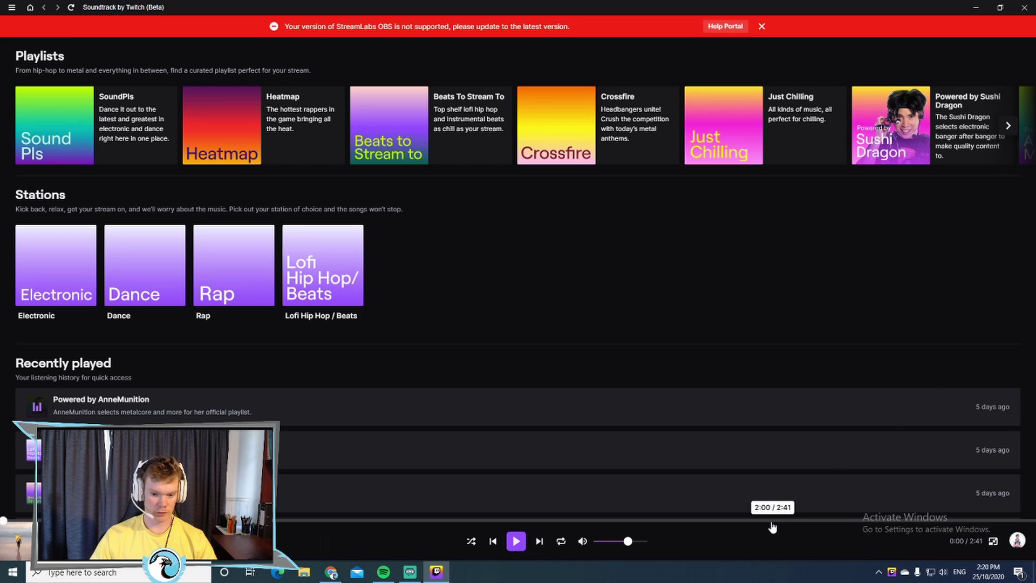
pyautogui.click(11, 7)
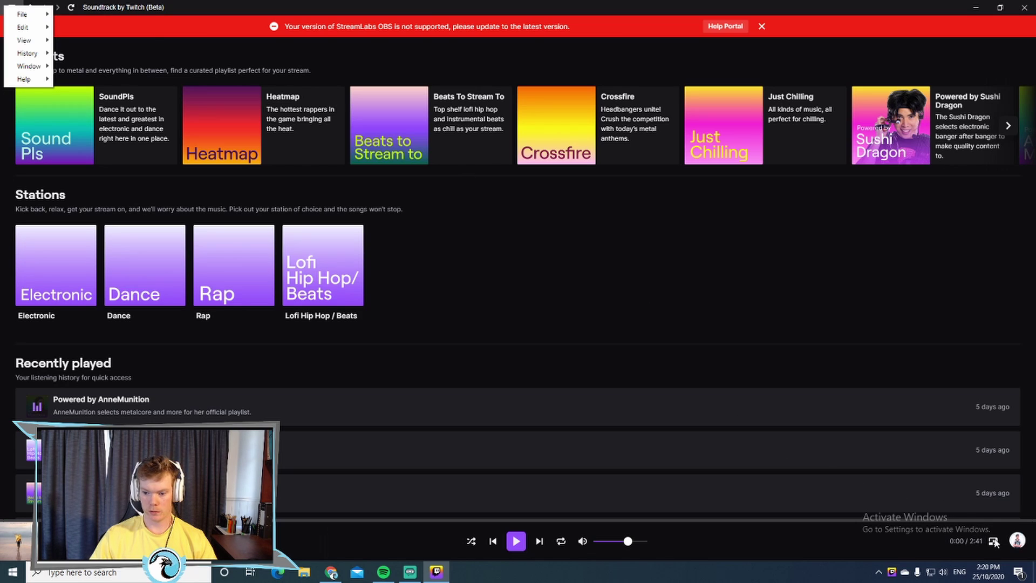
# Open the Soundtrack Report a Bug form from the account menu's Support options
pyautogui.click(1017, 541)
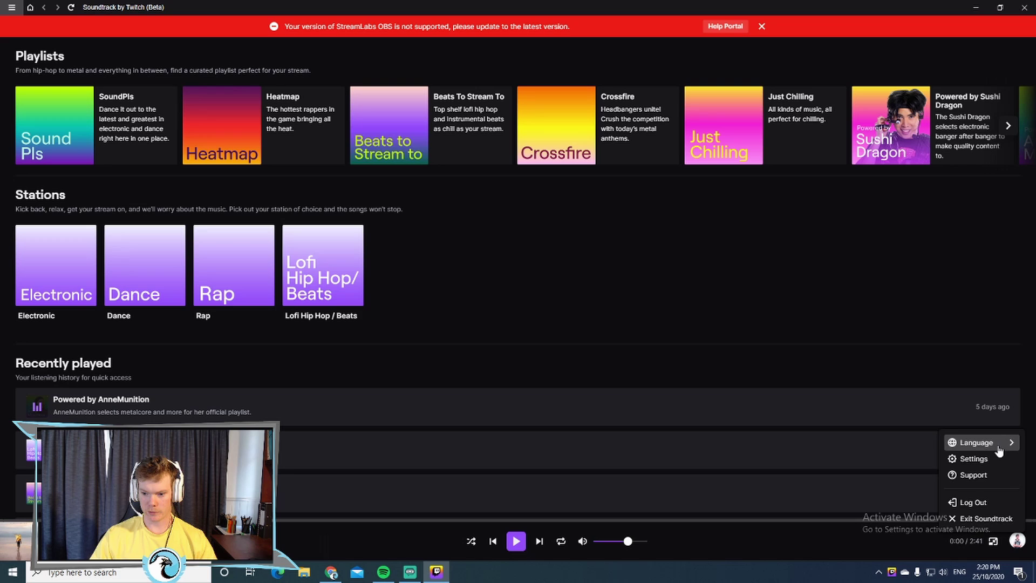
pyautogui.click(991, 474)
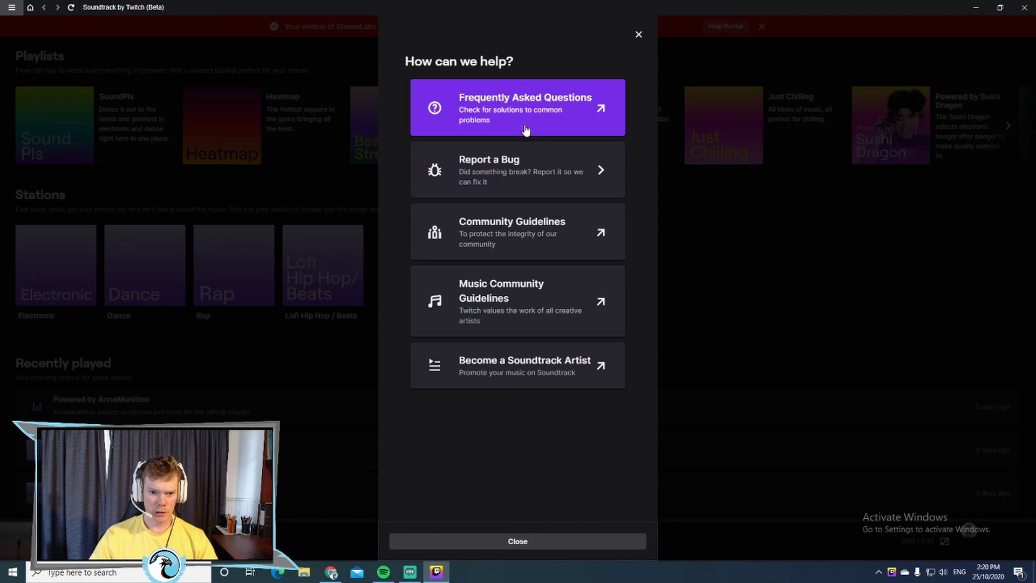
pyautogui.click(537, 174)
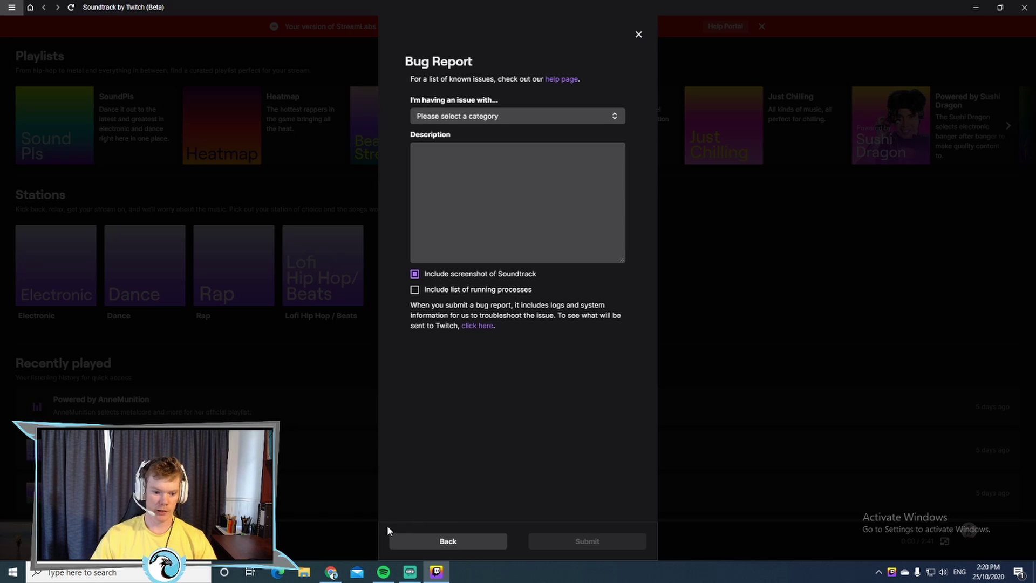
pyautogui.click(332, 573)
# Open the twitch.tv/broadcast/soundtrack link from the Twitch Support email in Outlook
pyautogui.click(65, 8)
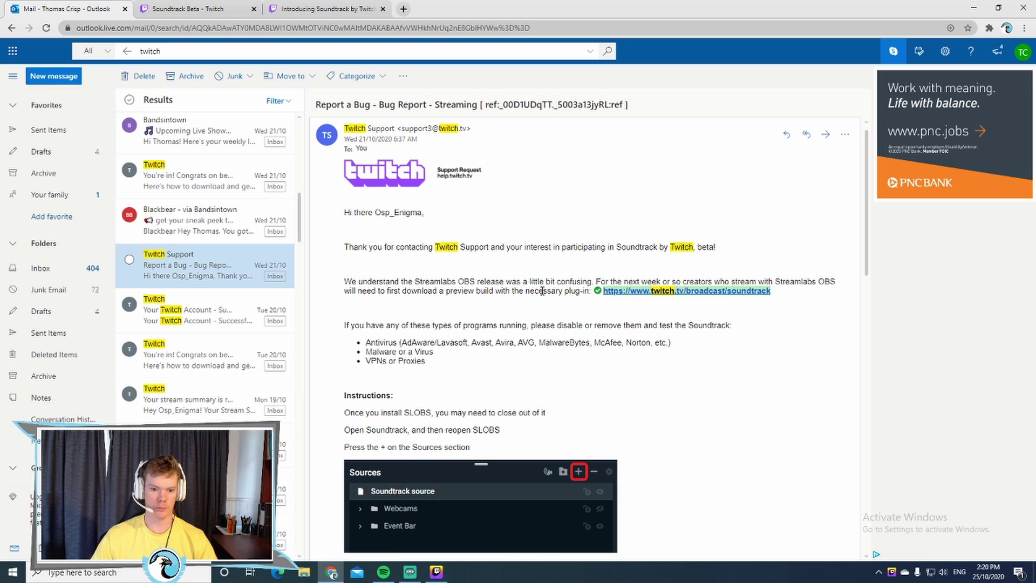
pyautogui.click(640, 290)
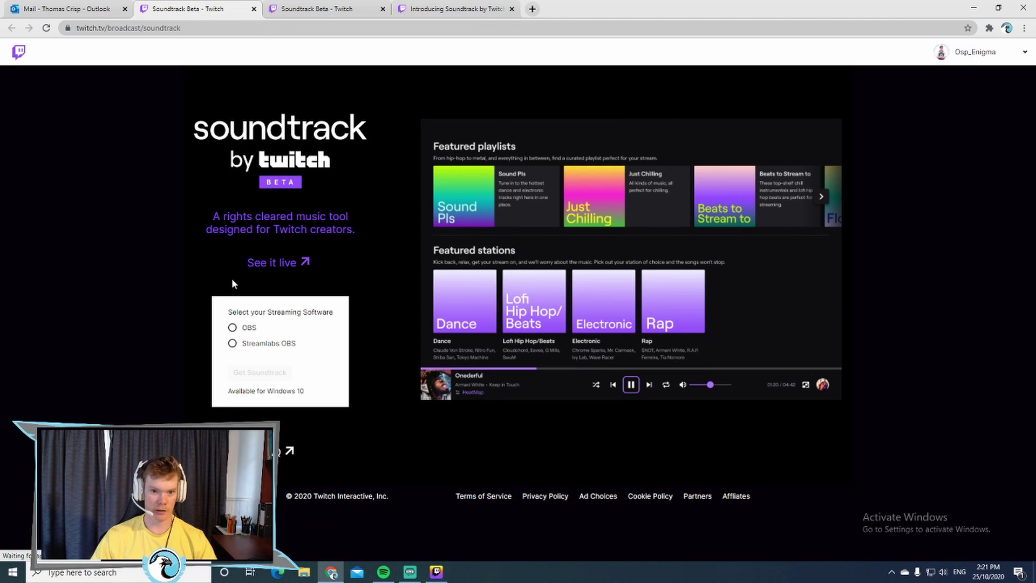
# Choose Streamlabs OBS, request Soundtrack, and download the Streamlabs OBS preview build installer
pyautogui.click(233, 344)
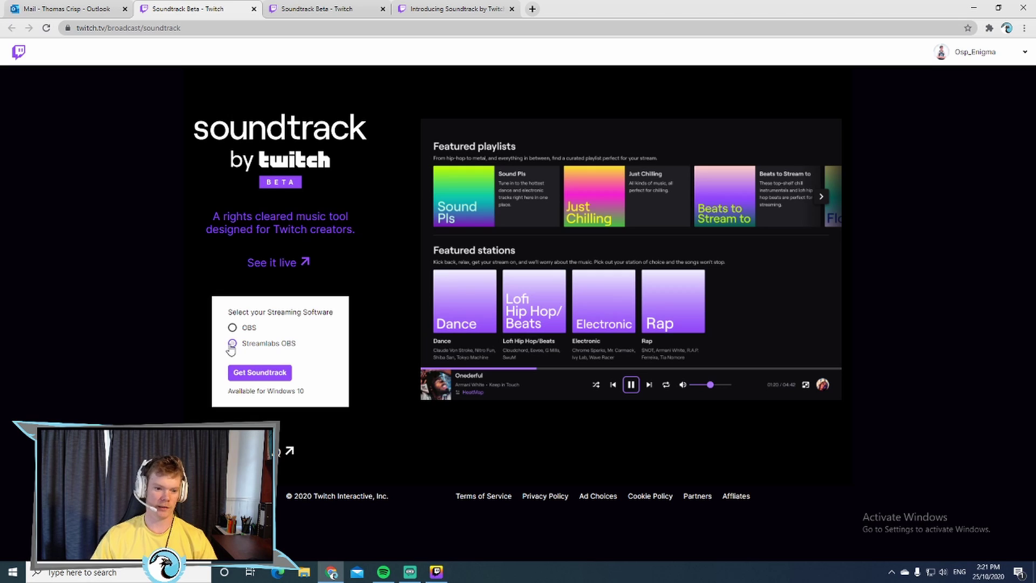
pyautogui.click(271, 375)
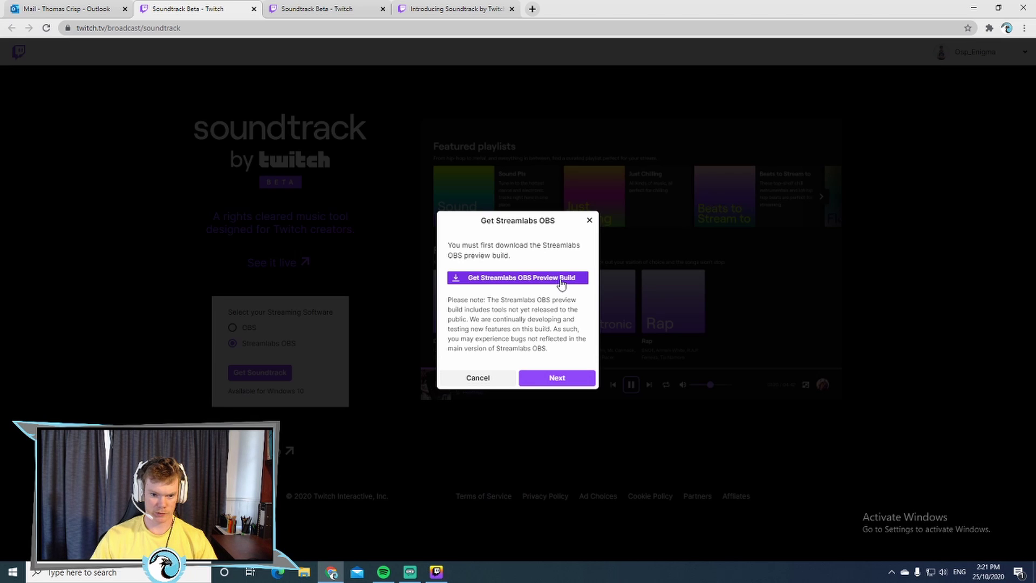
pyautogui.click(560, 281)
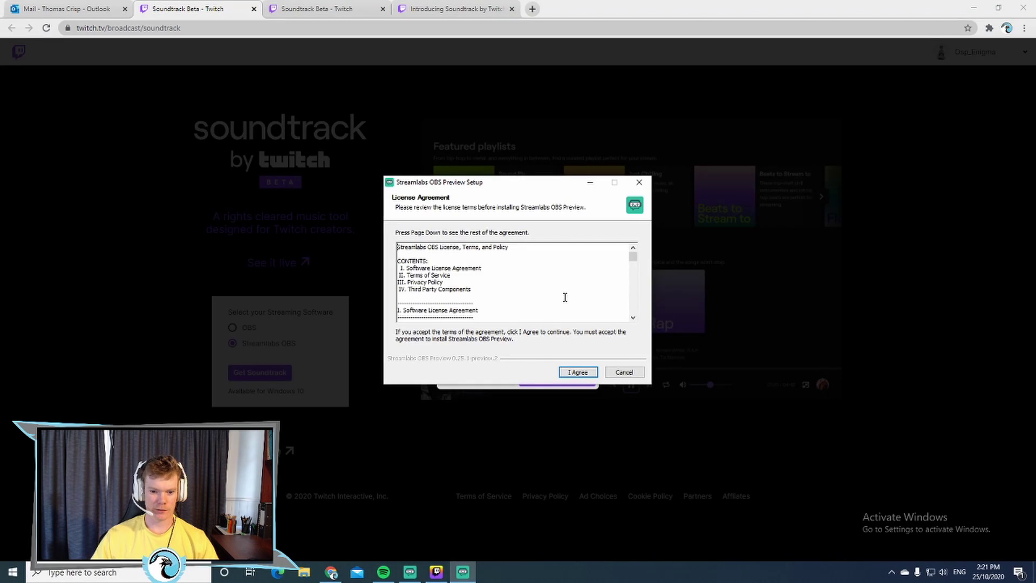
pyautogui.scroll(-5, 563, 297)
# Accept the license, install to the default folder, and finish with the preview set to launch
pyautogui.click(576, 371)
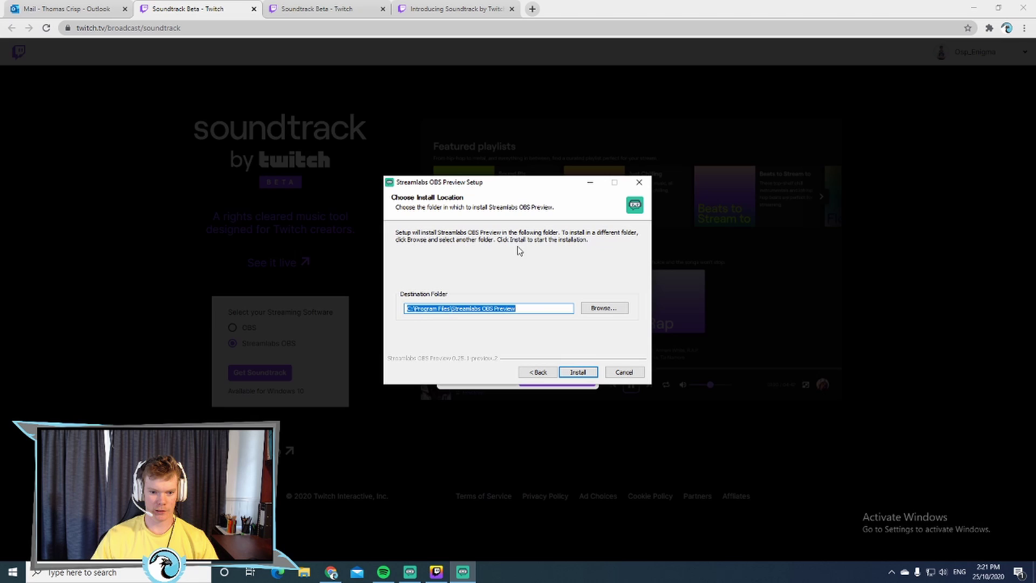
pyautogui.click(578, 373)
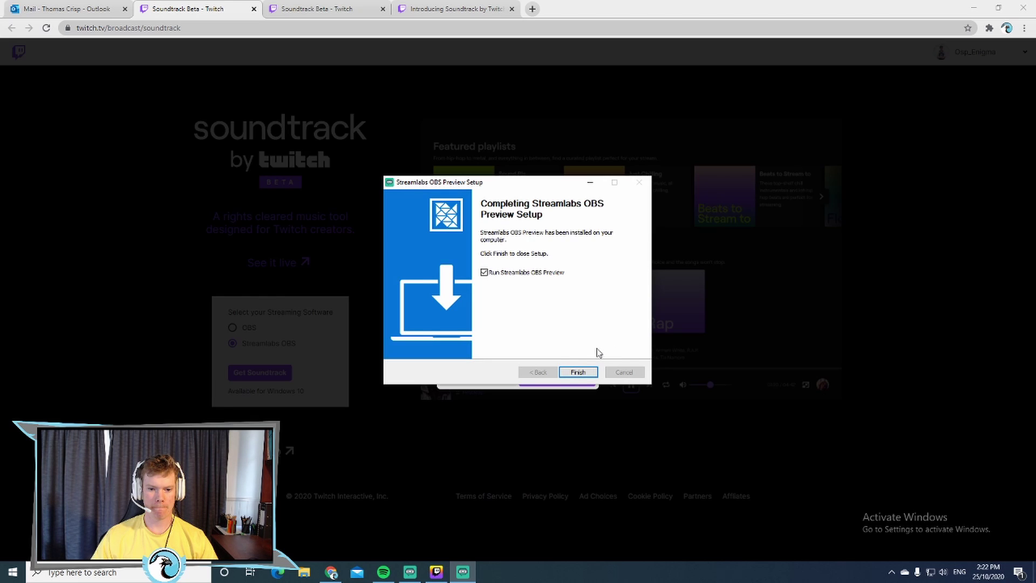
pyautogui.click(578, 373)
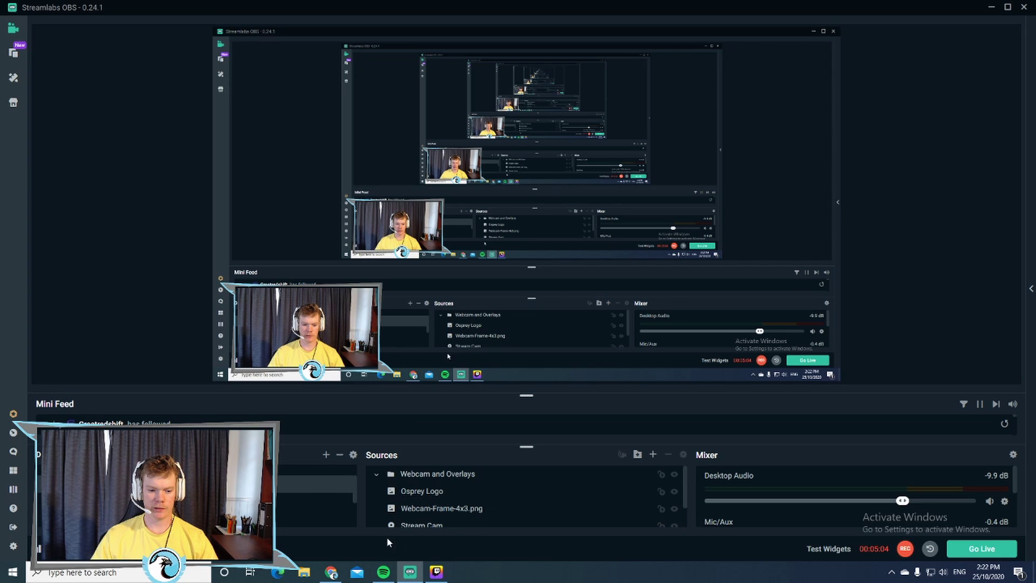
# Look at the Add Source list, then close Streamlabs OBS 0.24.1 so 0.25.1-preview.6 opens
pyautogui.click(653, 455)
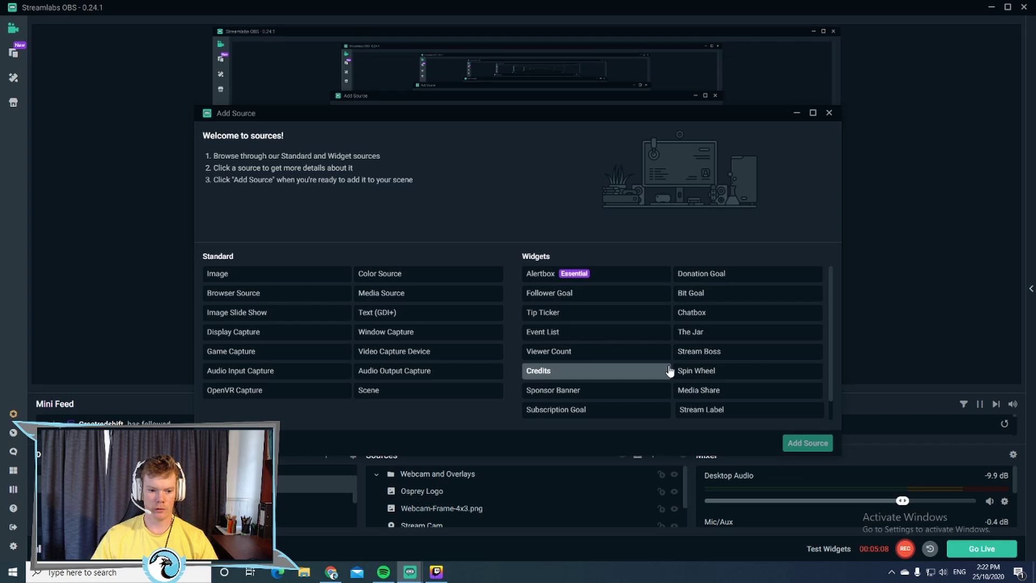
pyautogui.scroll(-1, 664, 372)
pyautogui.scroll(1, 668, 373)
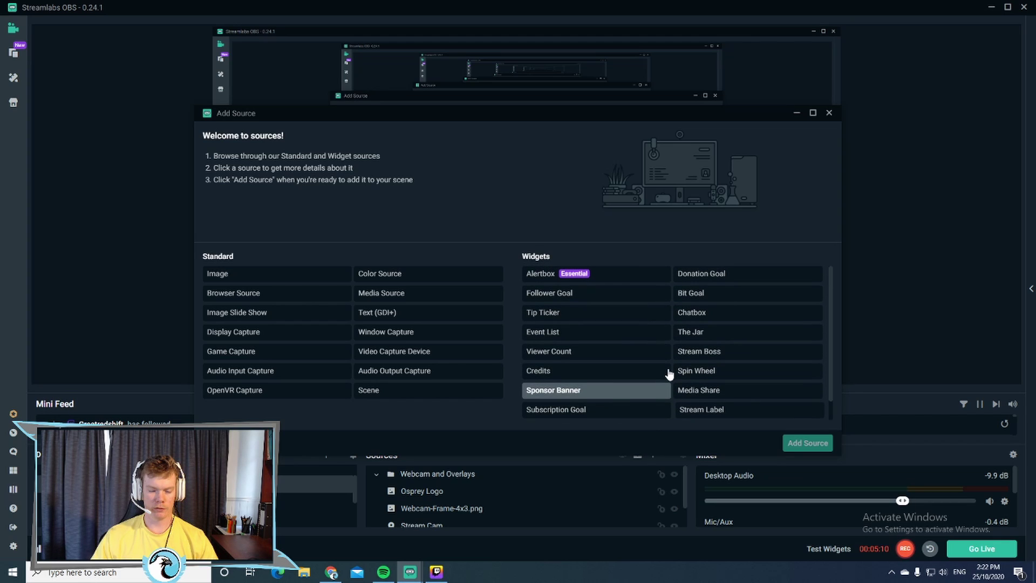
pyautogui.click(829, 114)
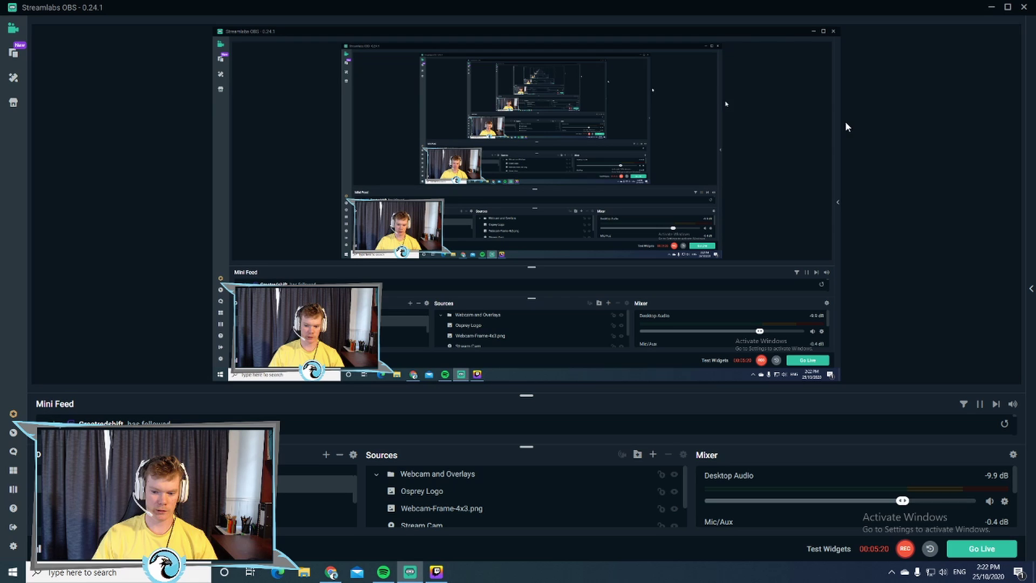
pyautogui.scroll(-1, 511, 505)
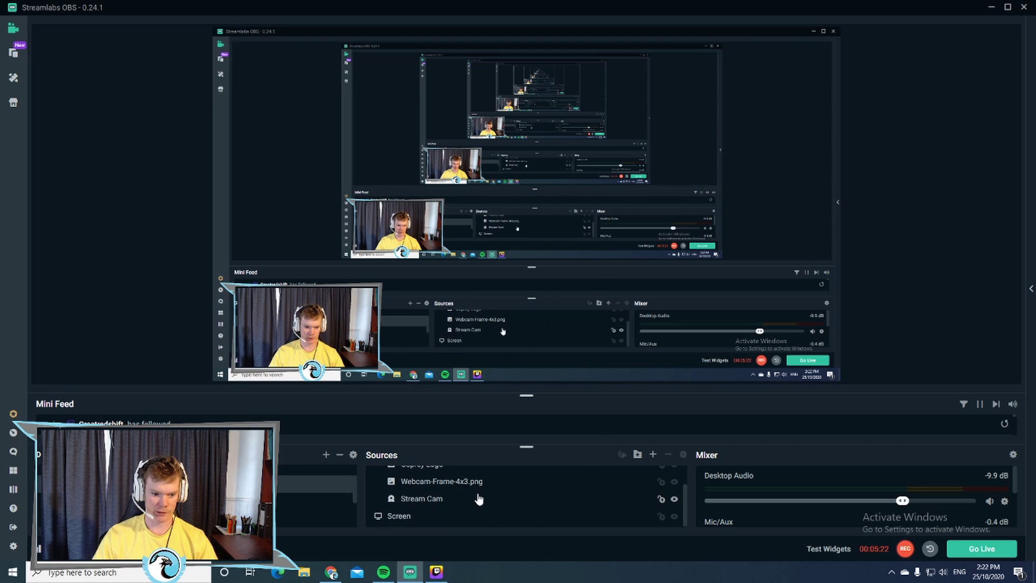
pyautogui.click(1024, 8)
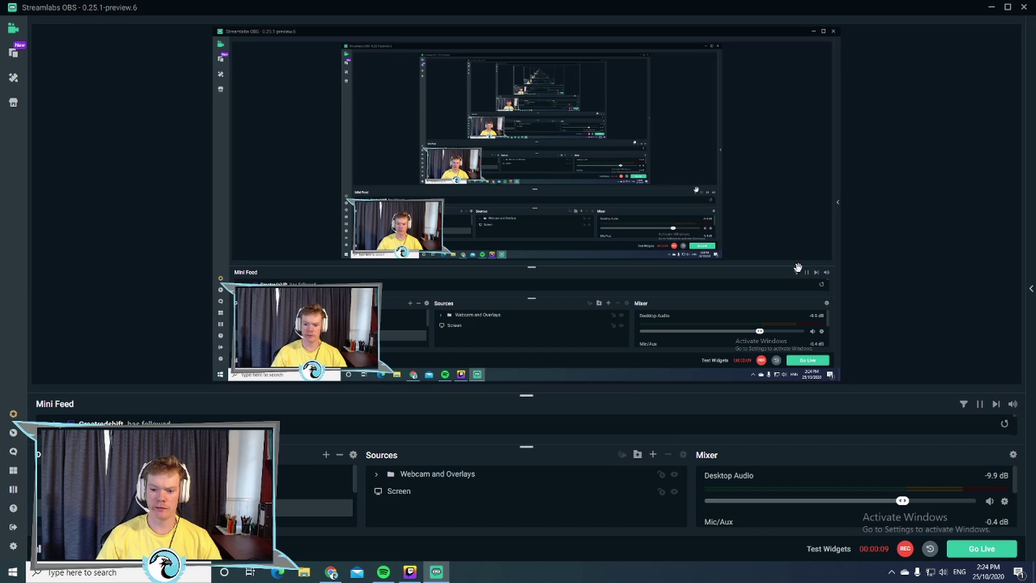
# Dismiss the Xbox notification, close Add Source, and minimize Soundtrack, Chrome and Streamlabs OBS
pyautogui.click(654, 459)
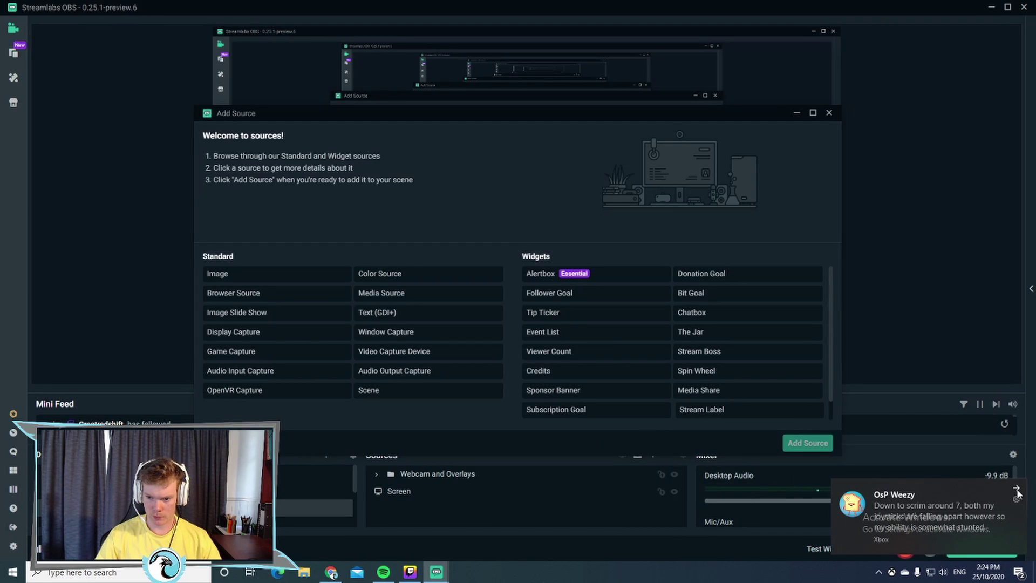
pyautogui.click(1017, 489)
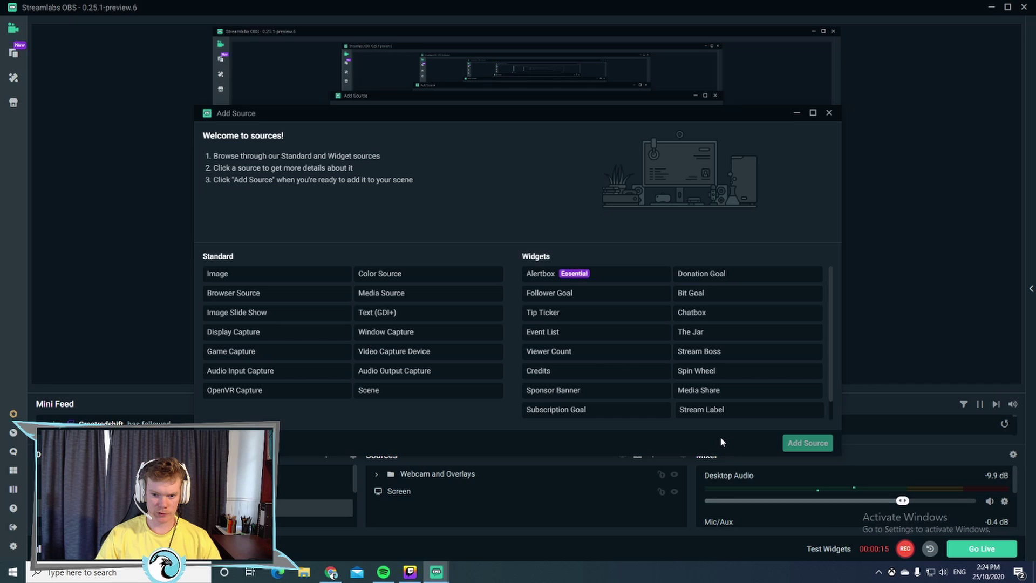
pyautogui.scroll(-1, 713, 364)
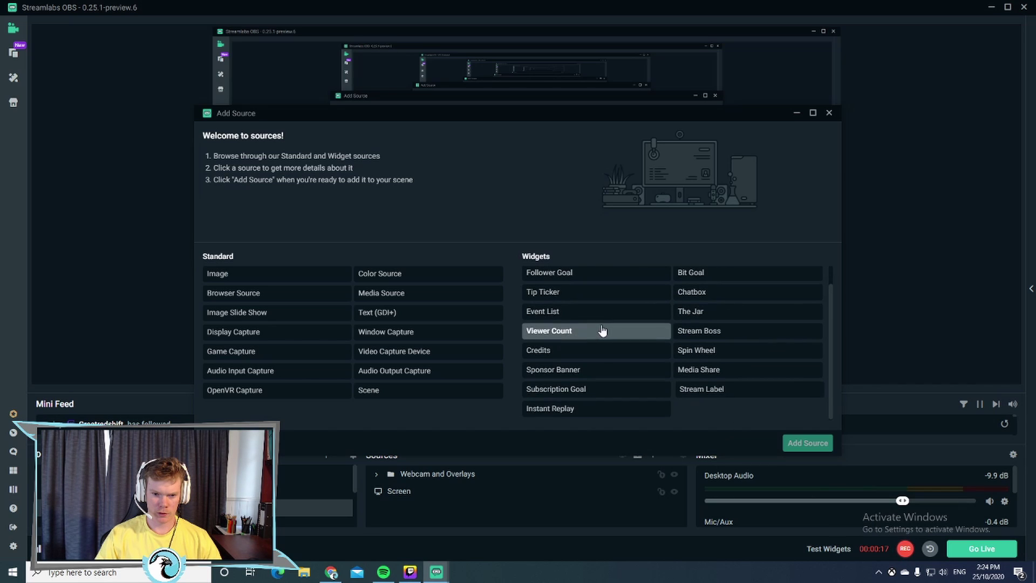
pyautogui.scroll(1, 567, 348)
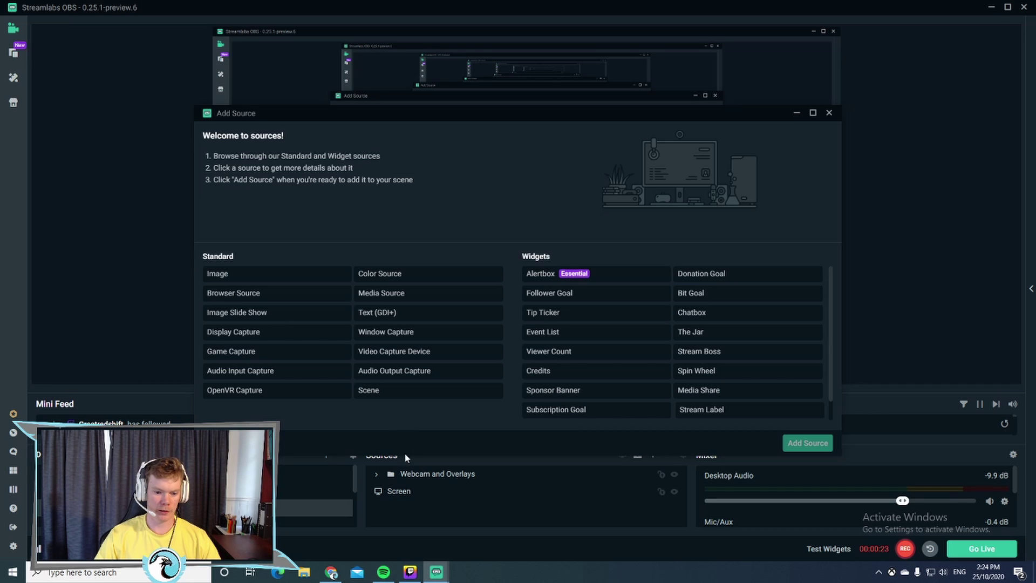
pyautogui.click(410, 571)
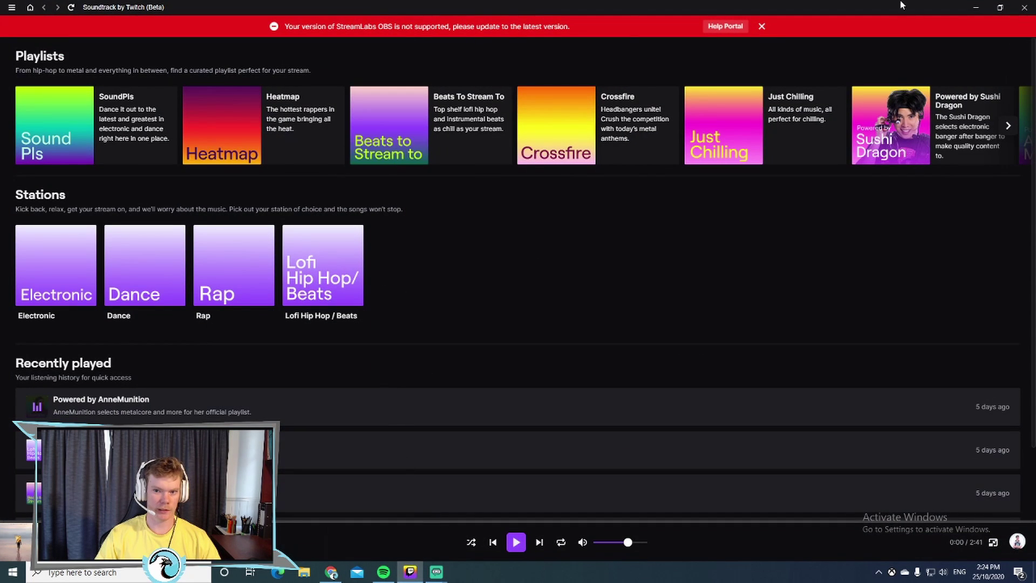
pyautogui.click(975, 8)
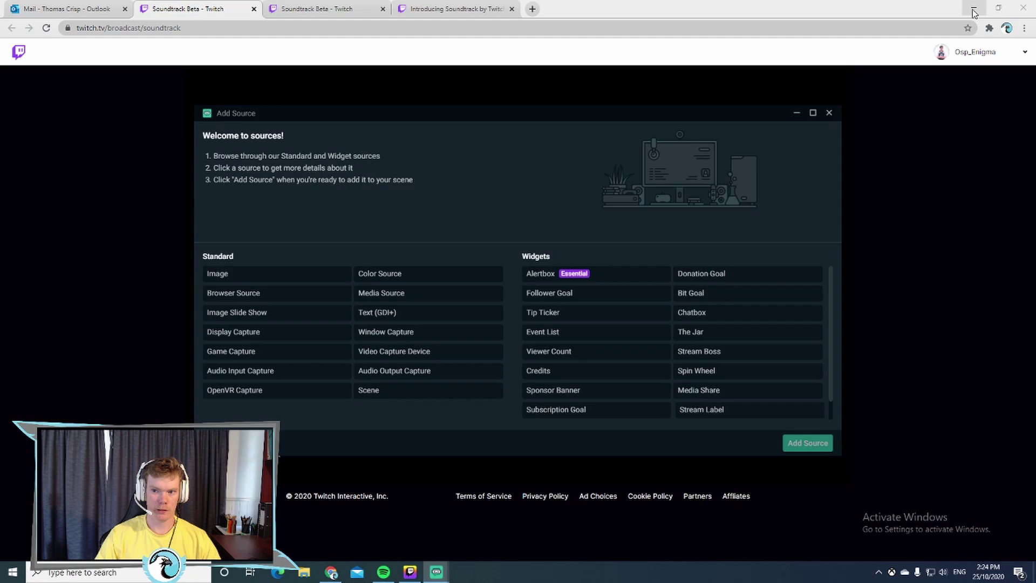
pyautogui.click(975, 9)
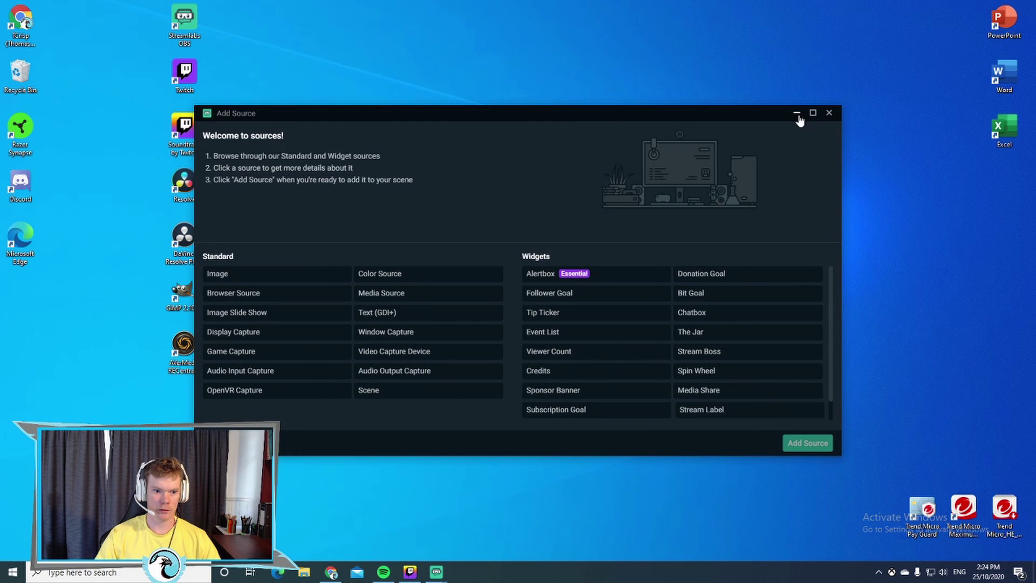
pyautogui.click(829, 114)
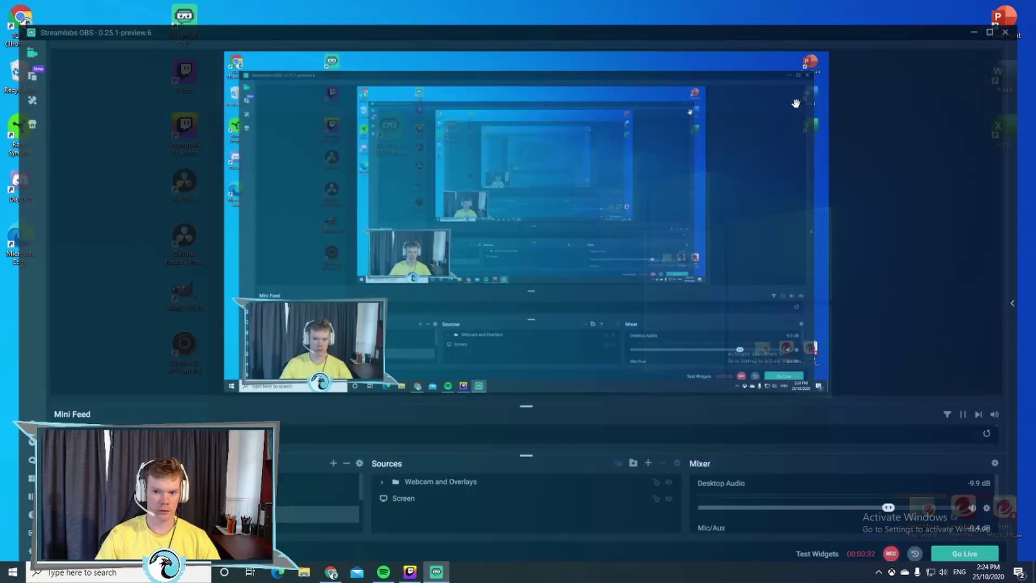
pyautogui.click(436, 572)
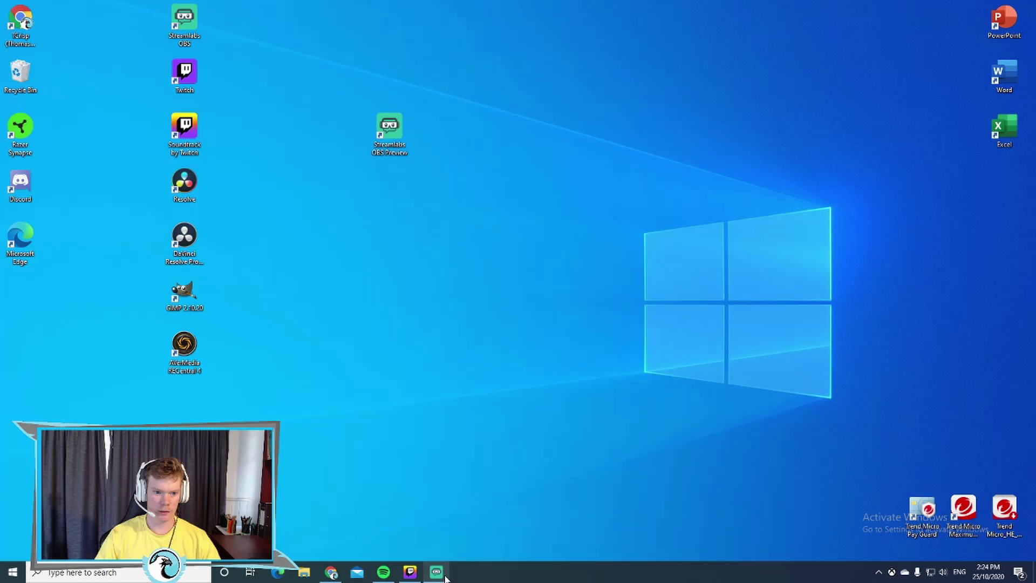
pyautogui.click(184, 134)
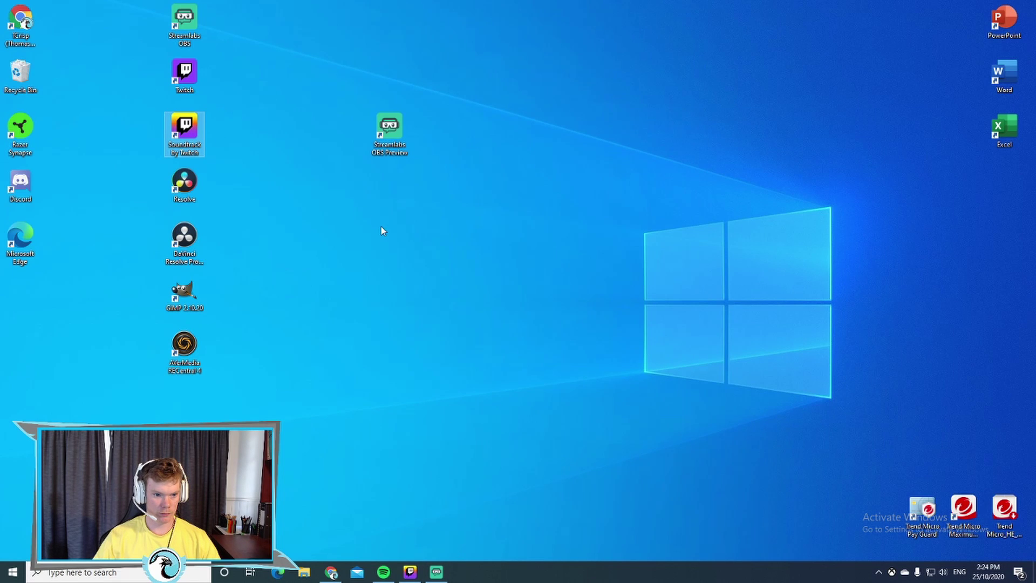
# Open Apps & features in Windows Settings and search for 'soundtra'
pyautogui.click(96, 572)
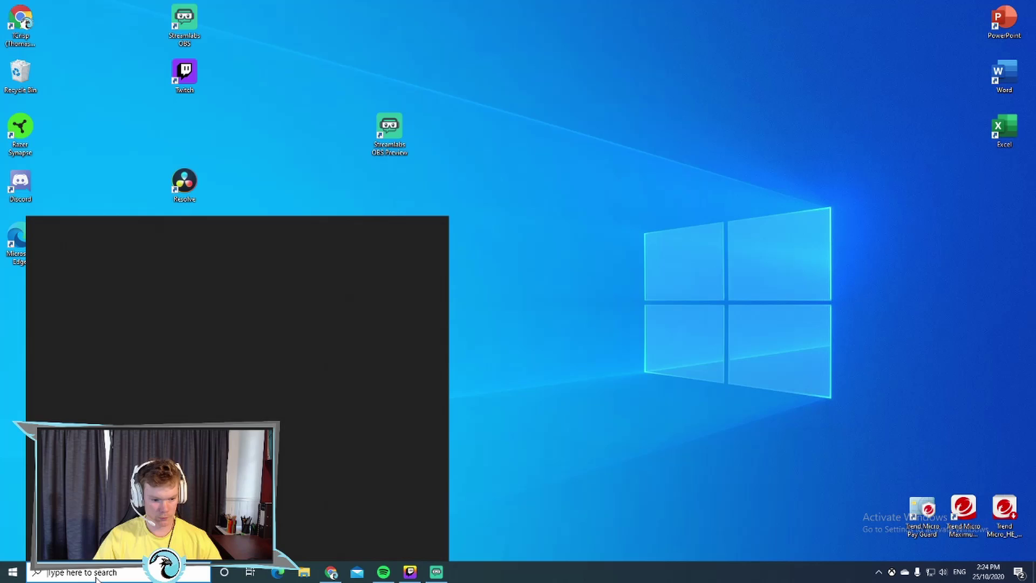
pyautogui.write('asettings')
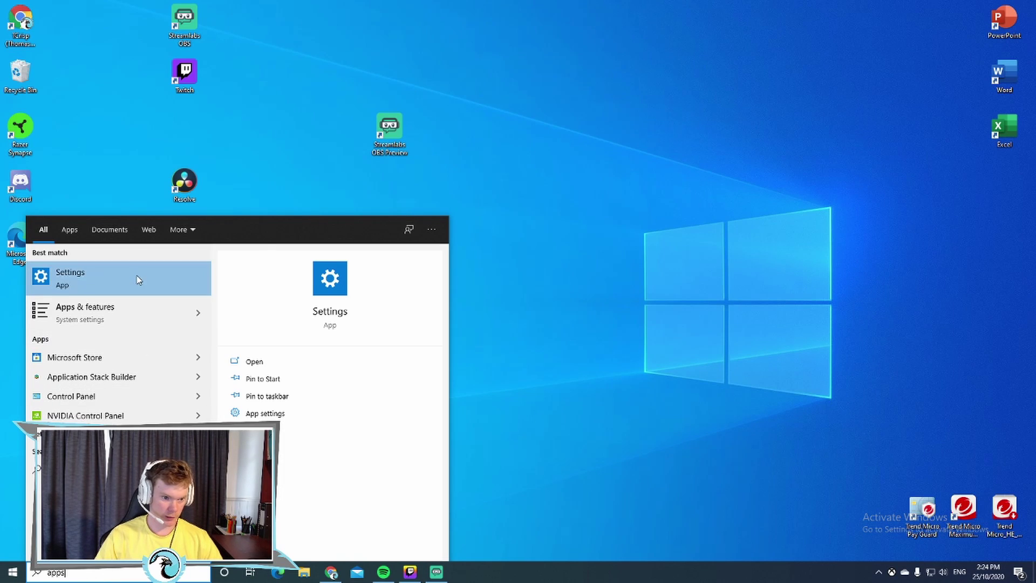
pyautogui.click(139, 278)
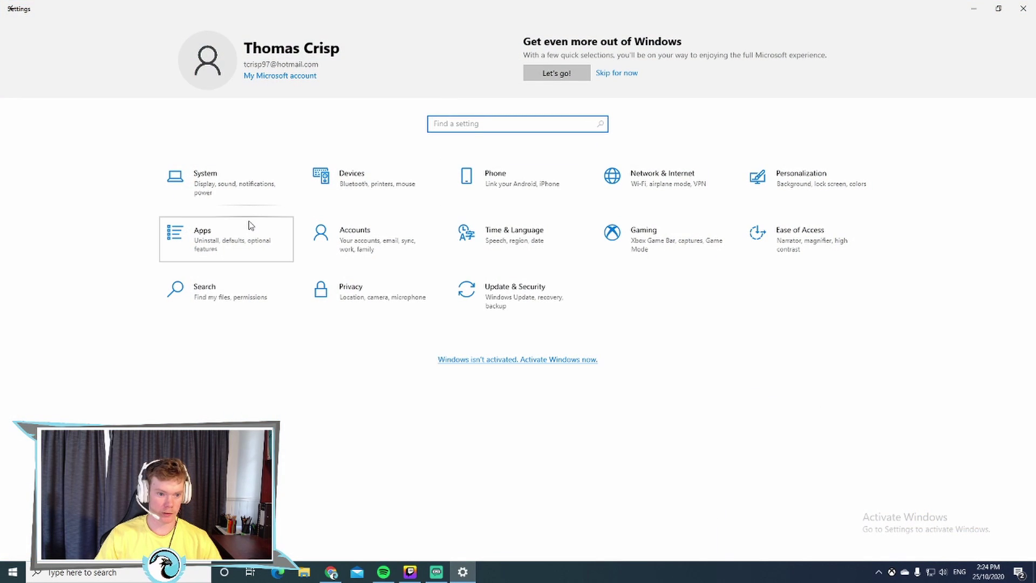
pyautogui.click(242, 238)
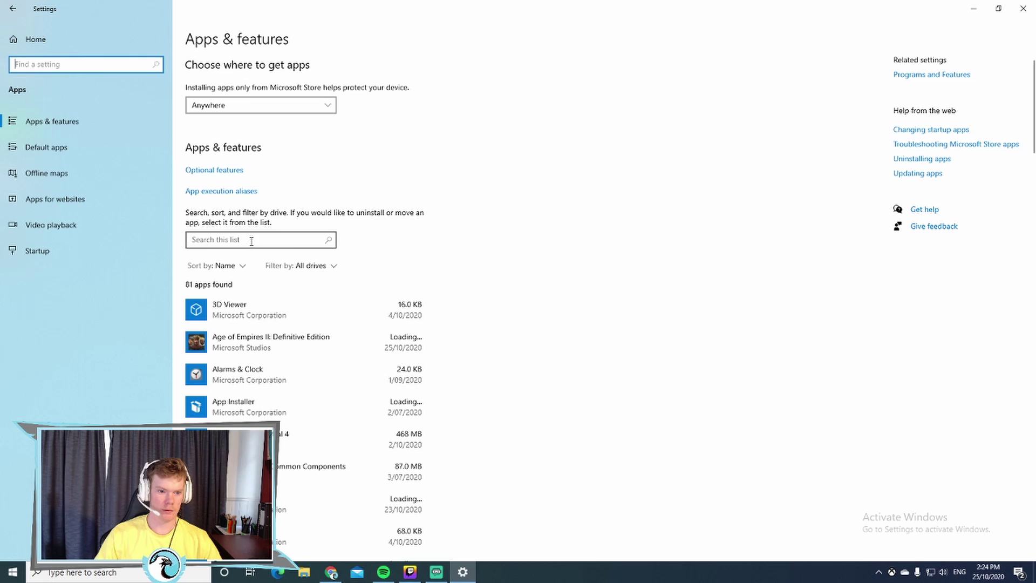
pyautogui.click(251, 239)
pyautogui.write('soundtra')
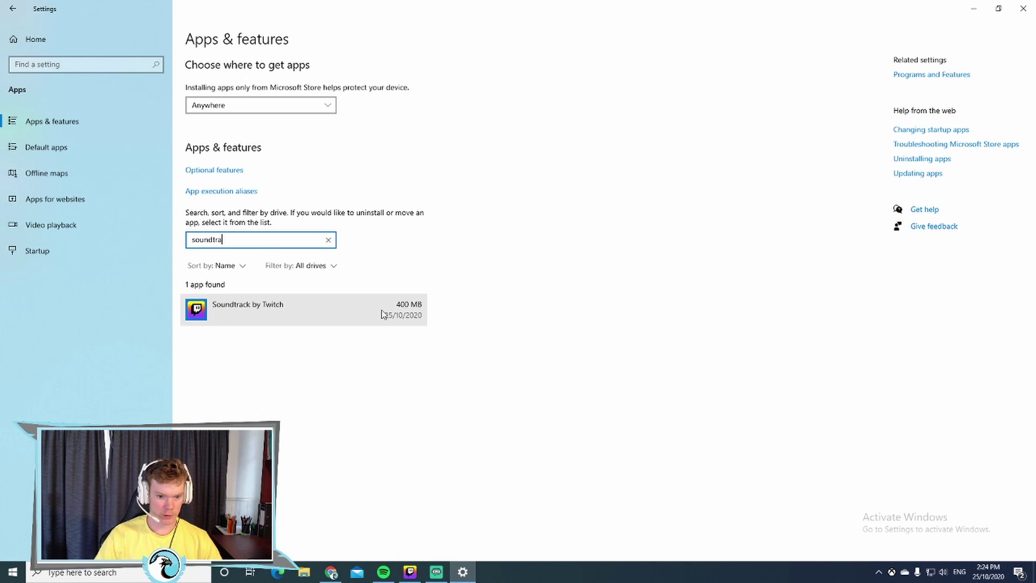
# Uninstall Soundtrack by Twitch, retrying after the first failure, and close the confirmation
pyautogui.click(380, 309)
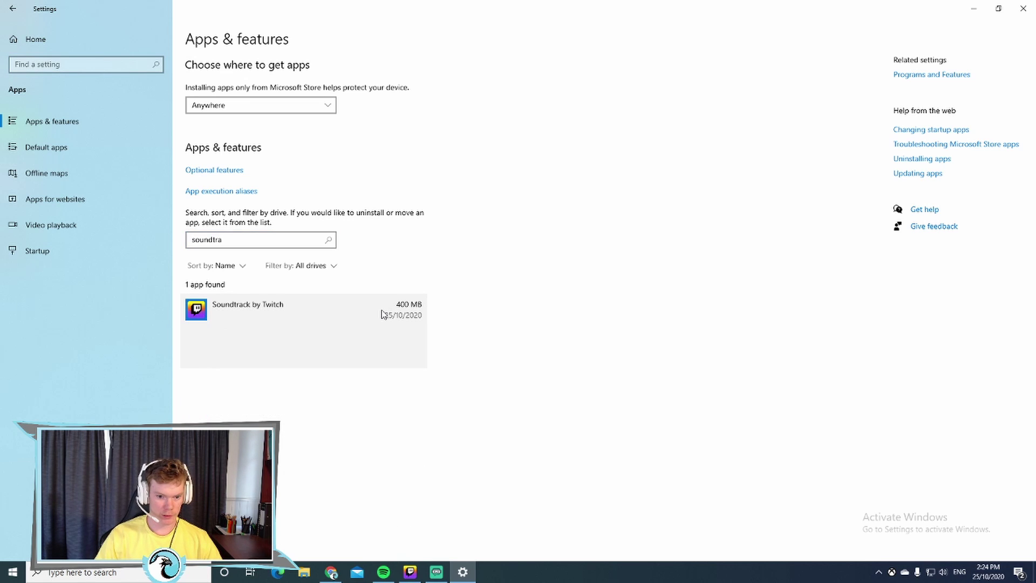
pyautogui.click(396, 354)
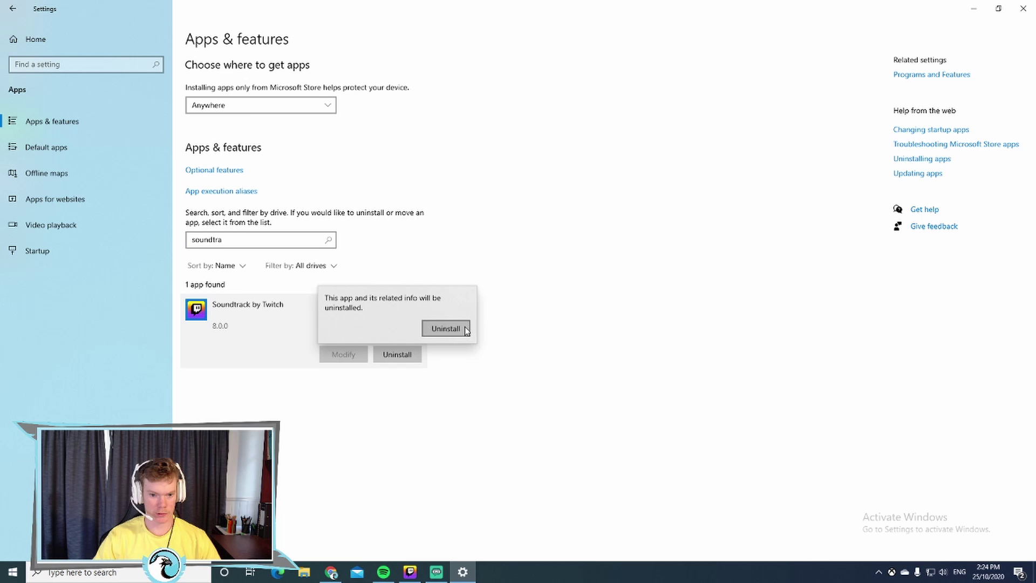
pyautogui.click(448, 328)
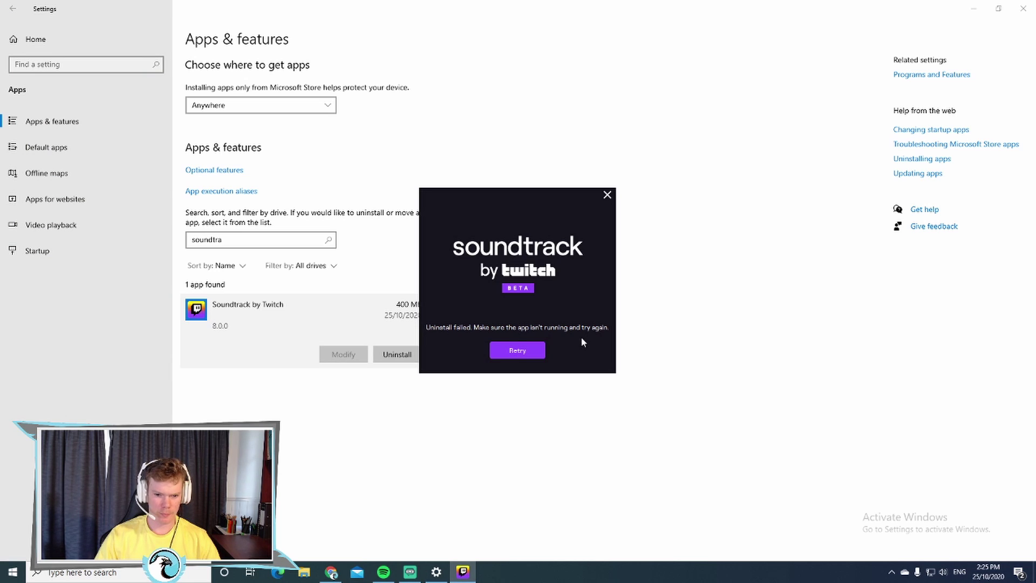
pyautogui.click(537, 350)
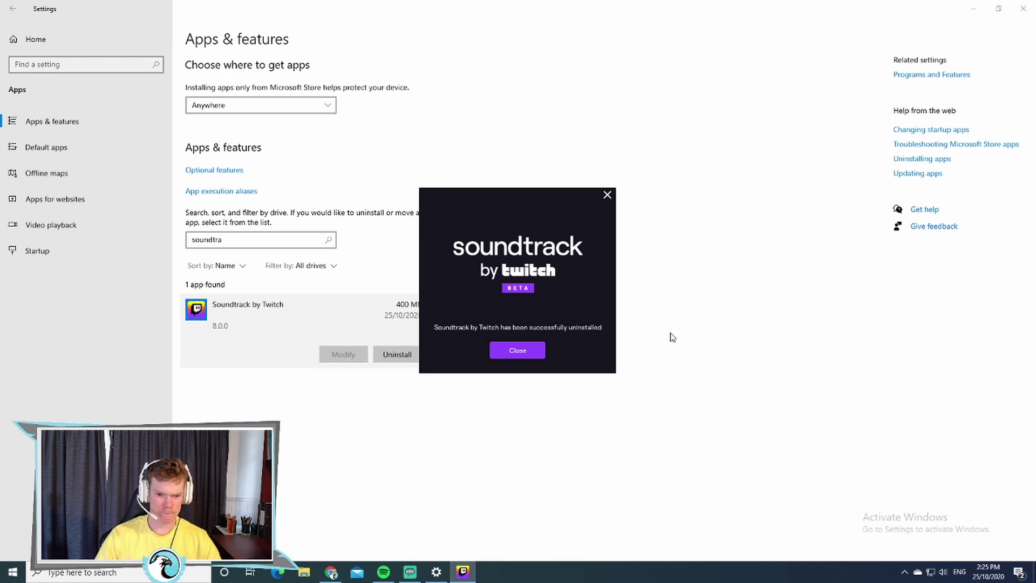
pyautogui.click(534, 359)
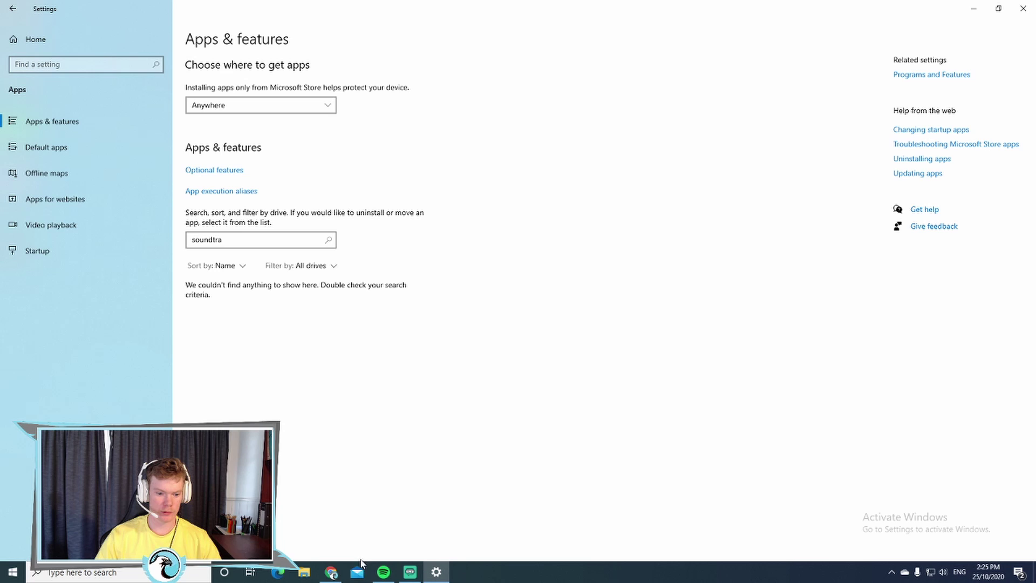
pyautogui.click(332, 572)
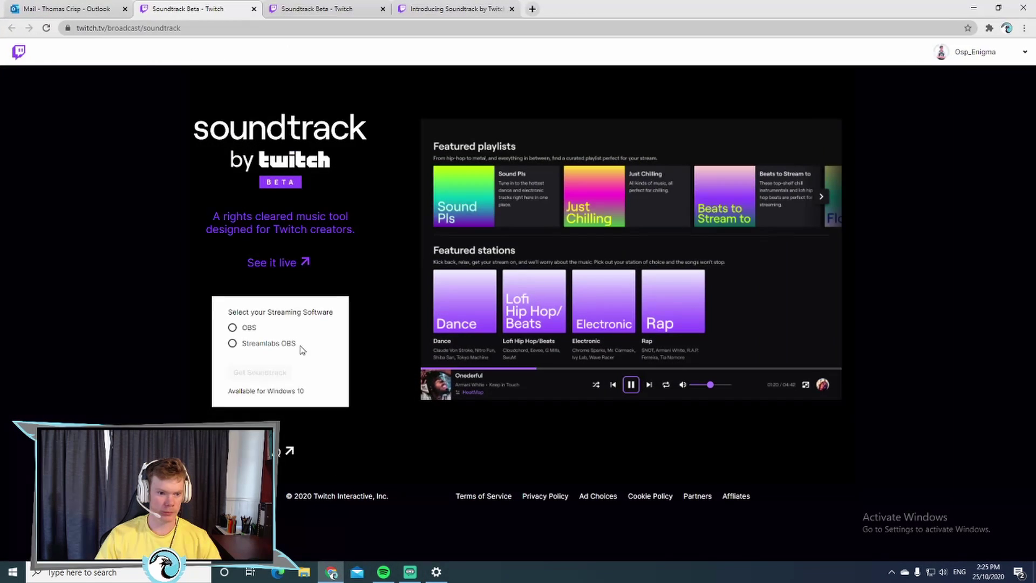
# Open the 'You're in! Congrats' email in Outlook and follow its Soundtrack download link
pyautogui.click(54, 8)
pyautogui.scroll(3, 219, 308)
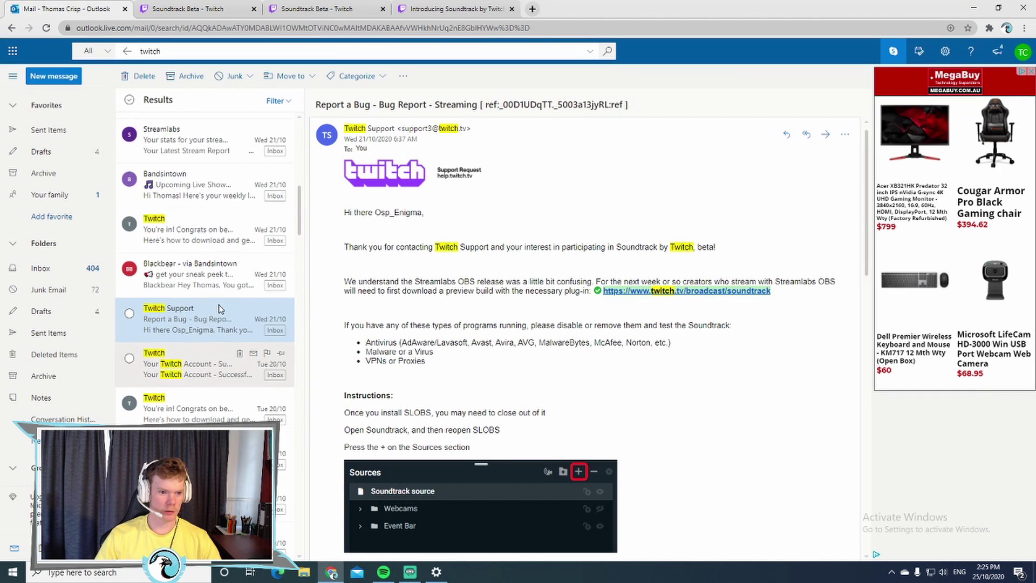
pyautogui.scroll(3, 218, 309)
pyautogui.scroll(3, 202, 267)
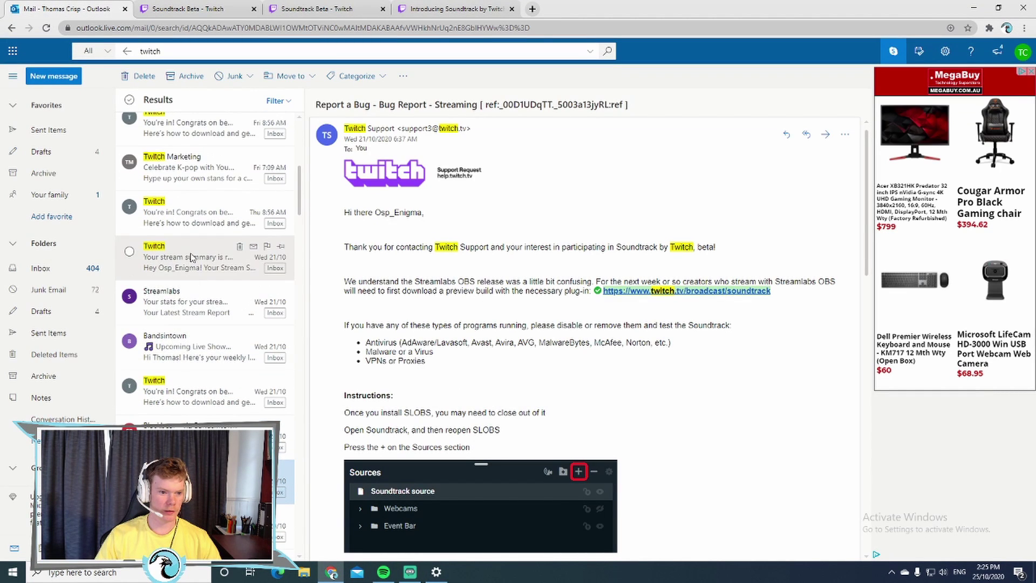
pyautogui.click(192, 212)
pyautogui.scroll(-3, 518, 222)
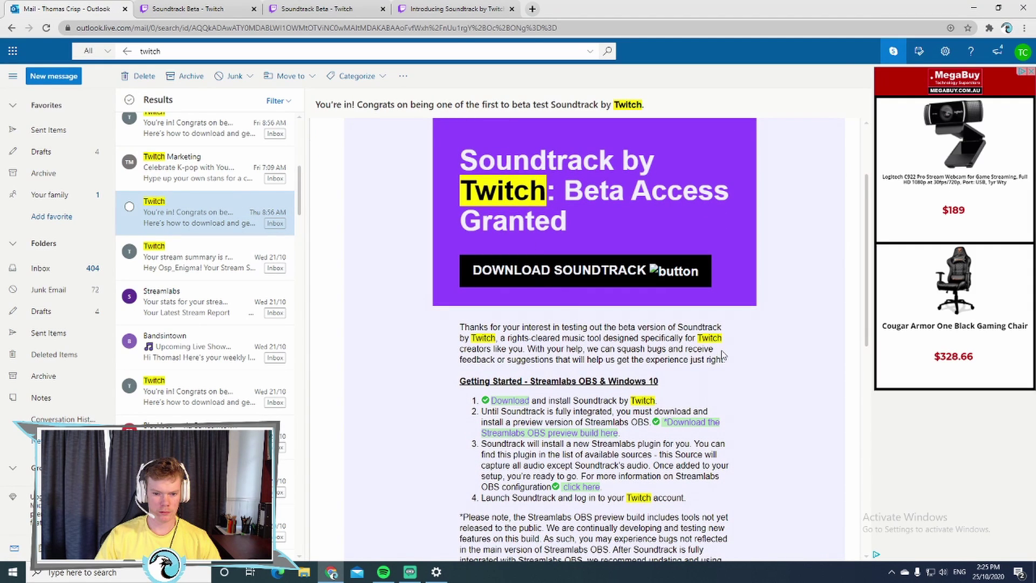
pyautogui.click(508, 400)
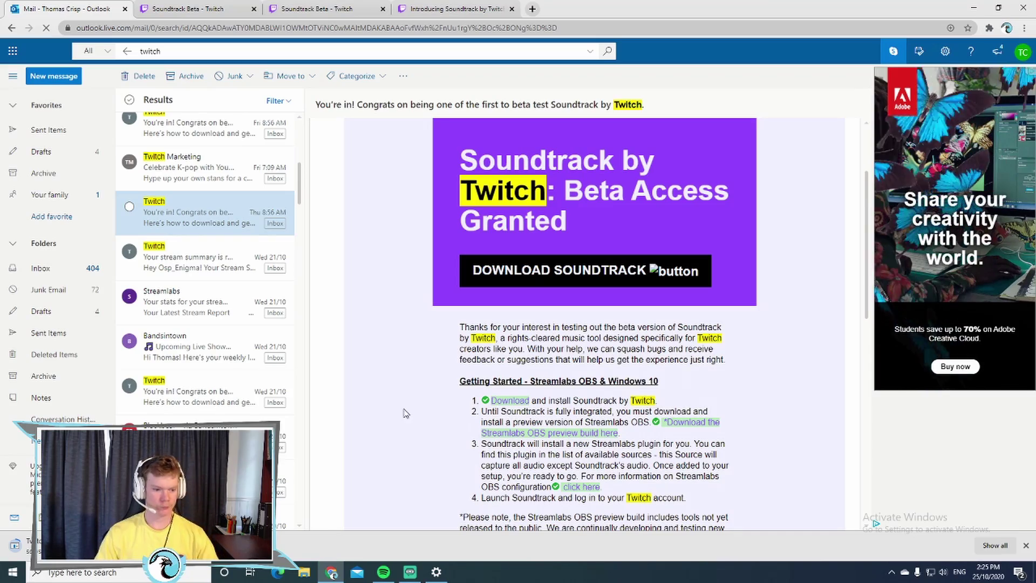
pyautogui.click(409, 573)
pyautogui.click(331, 572)
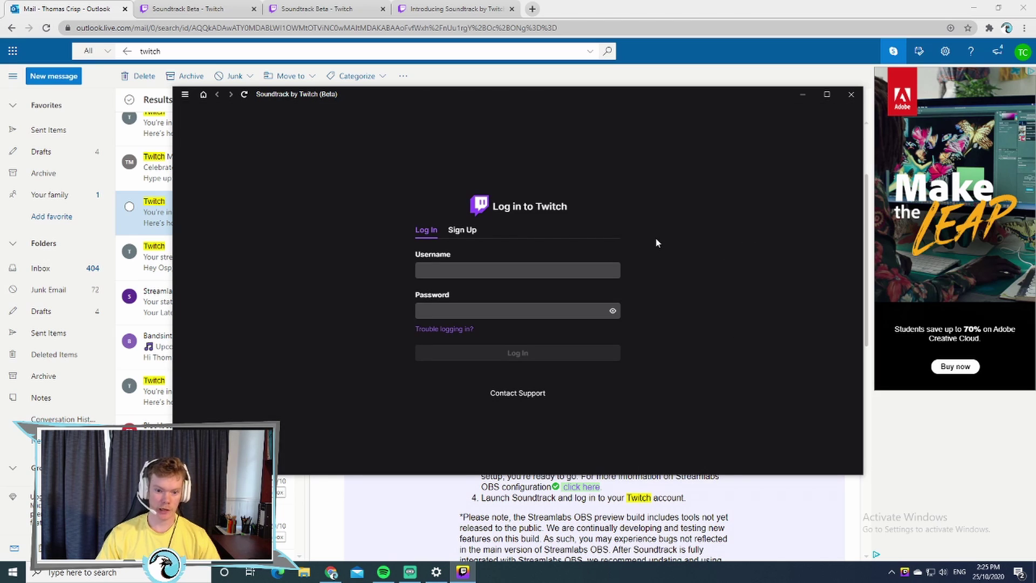
# Log in to Soundtrack, dismiss the Twitch email notification, and clear Get Started and OBS Plugin Setup
pyautogui.click(518, 270)
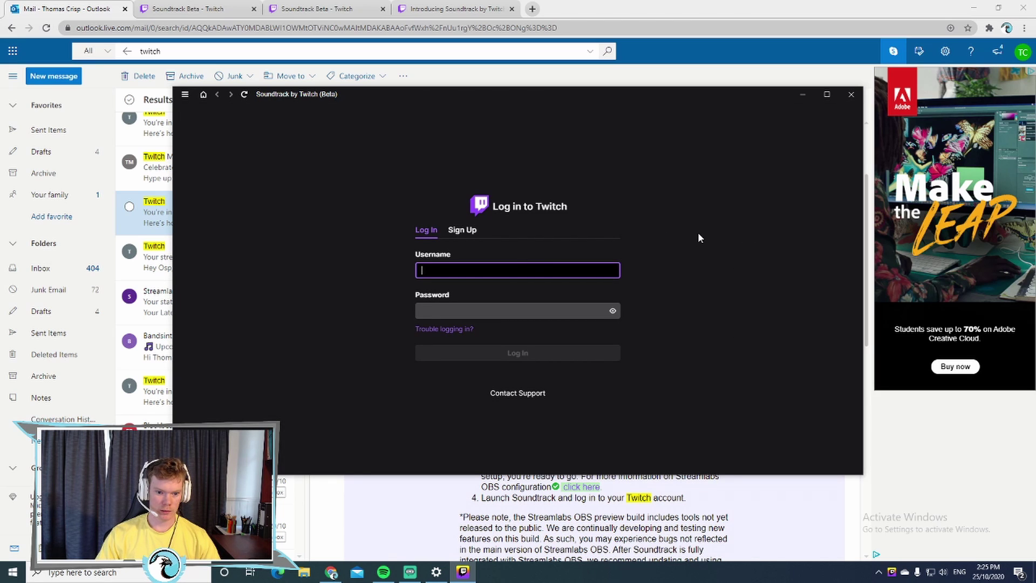
pyautogui.write('osp')
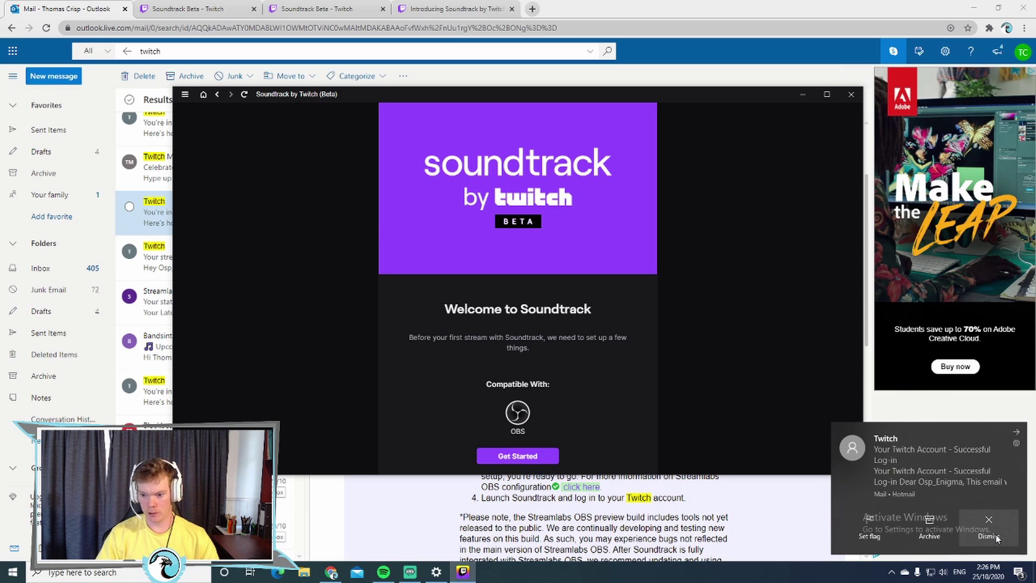
pyautogui.click(996, 535)
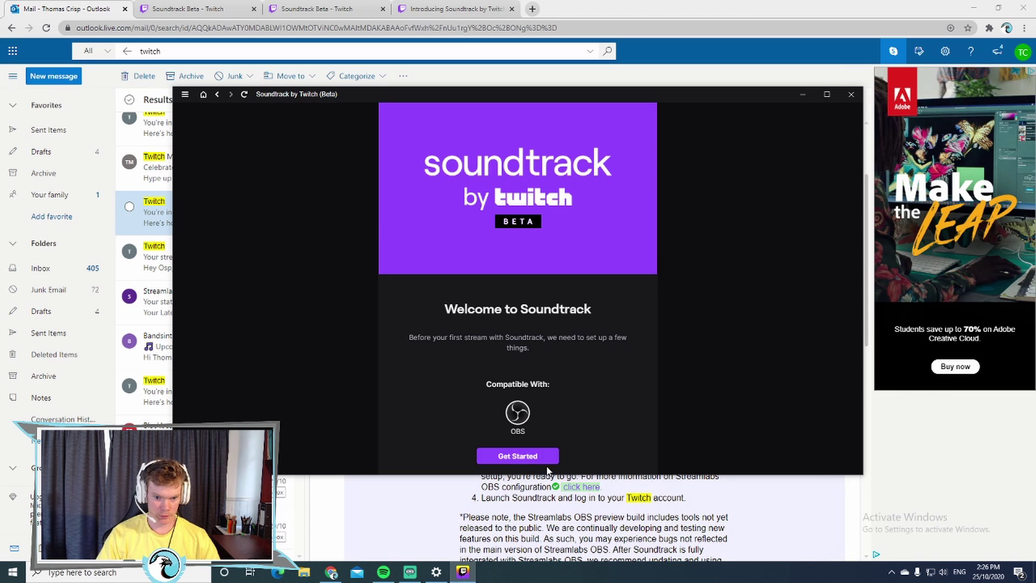
pyautogui.click(519, 456)
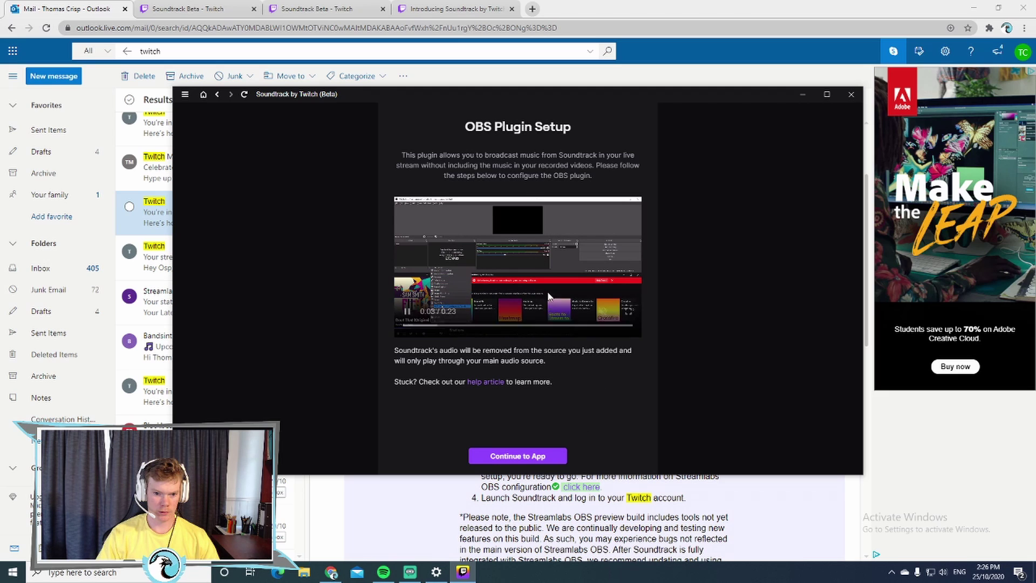
pyautogui.click(503, 458)
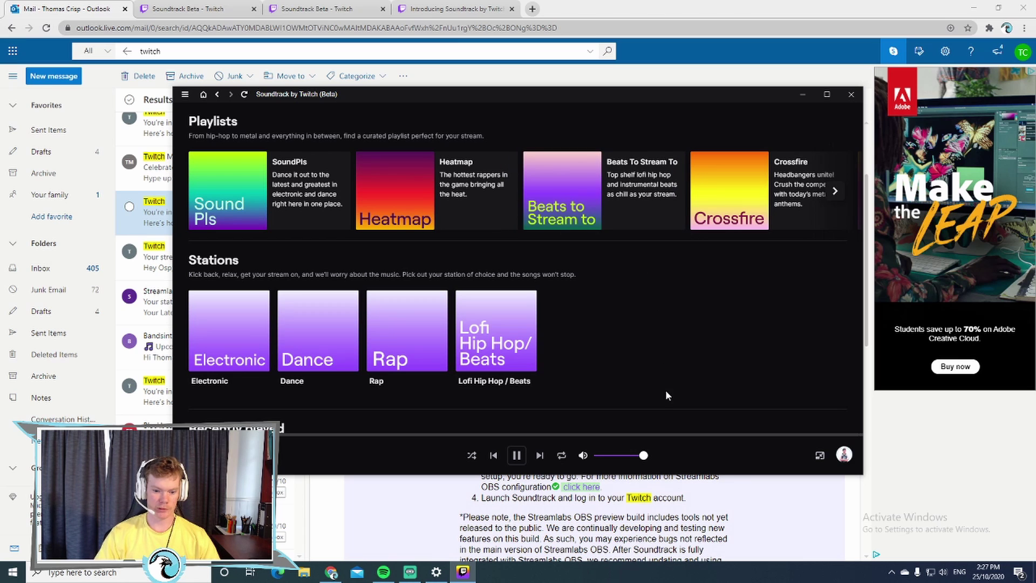
# Restart Streamlabs OBS and reopen Add Source, where Twitch Soundtrack is now listed
pyautogui.click(410, 572)
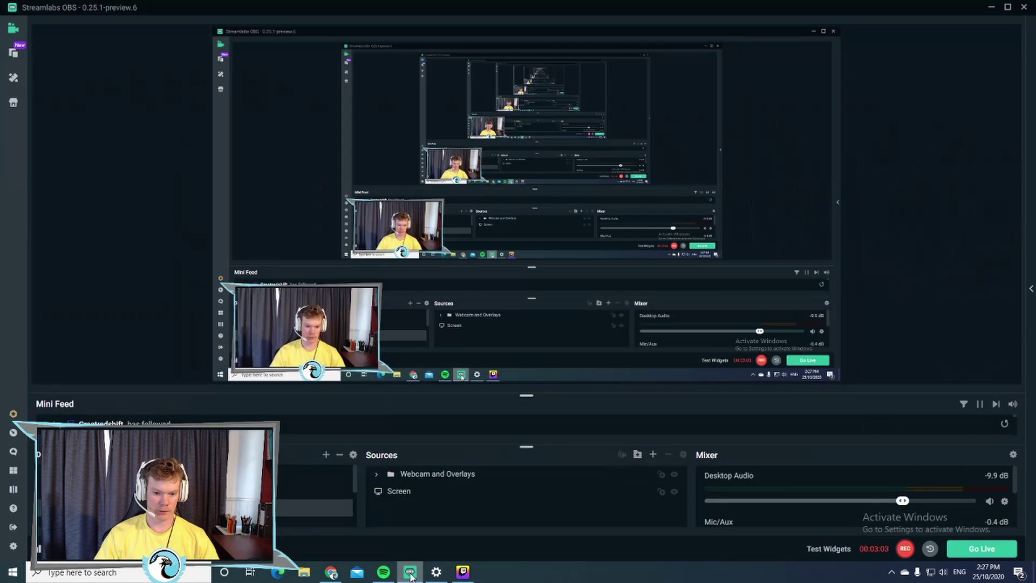
pyautogui.click(647, 455)
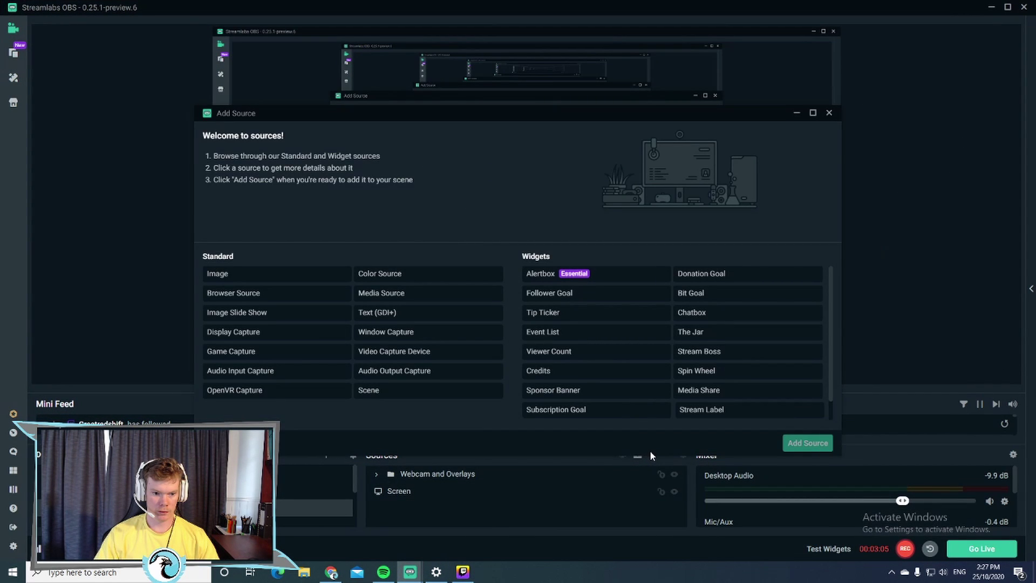
pyautogui.click(829, 112)
pyautogui.click(1024, 7)
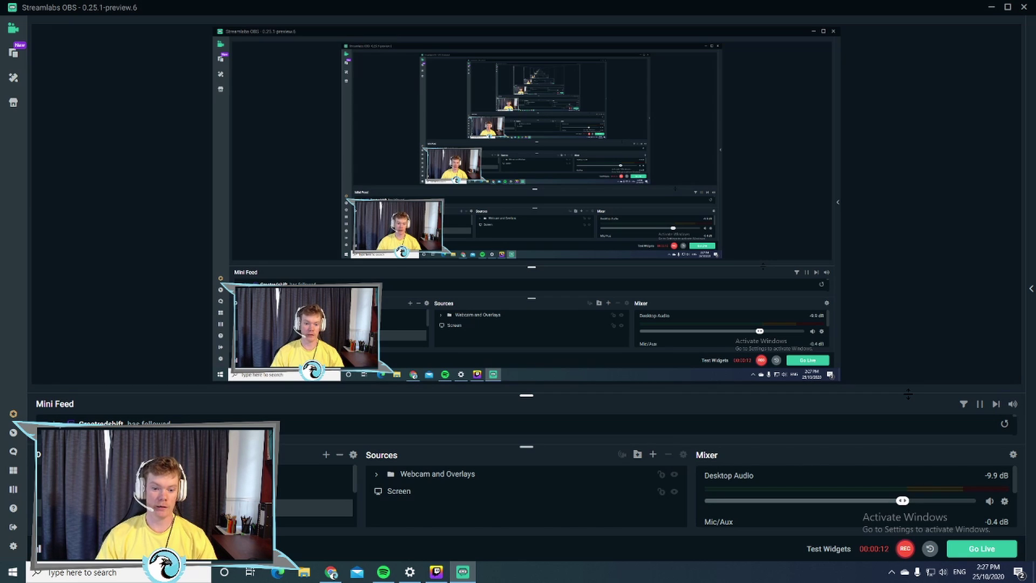
pyautogui.click(653, 455)
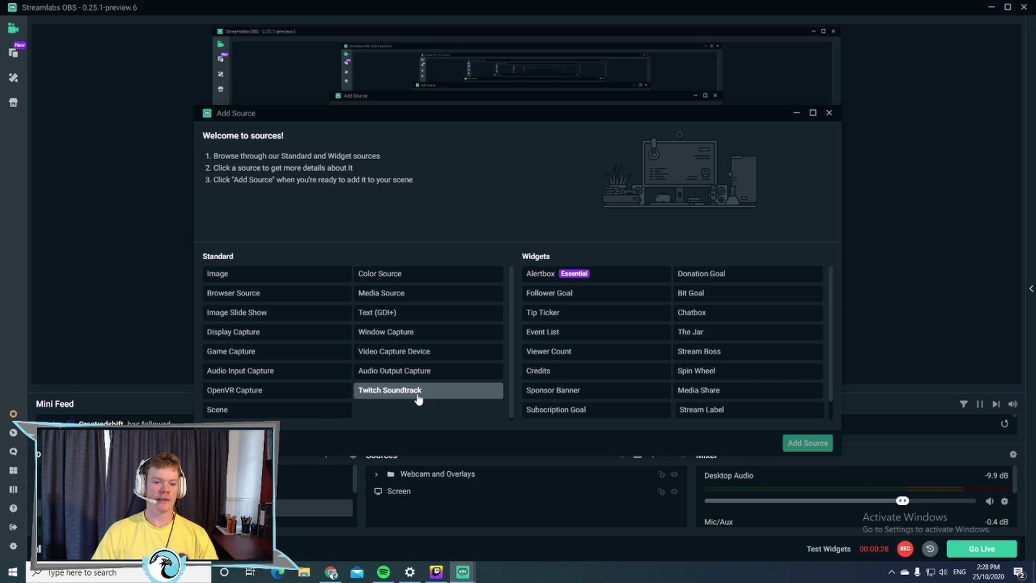
# Choose the Twitch Soundtrack source type, name it 'Twitch Soundtrack', and add it to the scene
pyautogui.click(419, 397)
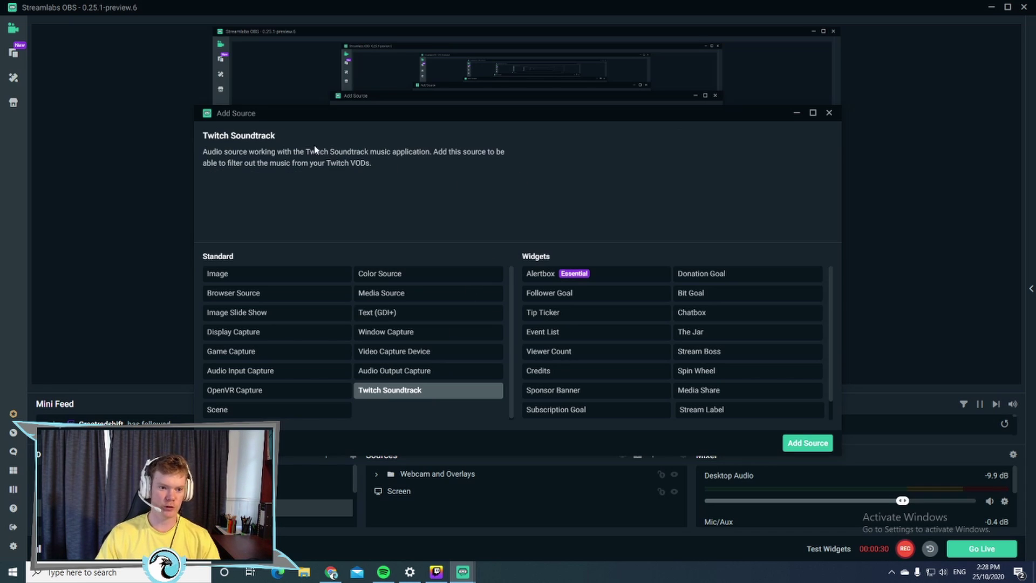
pyautogui.click(807, 443)
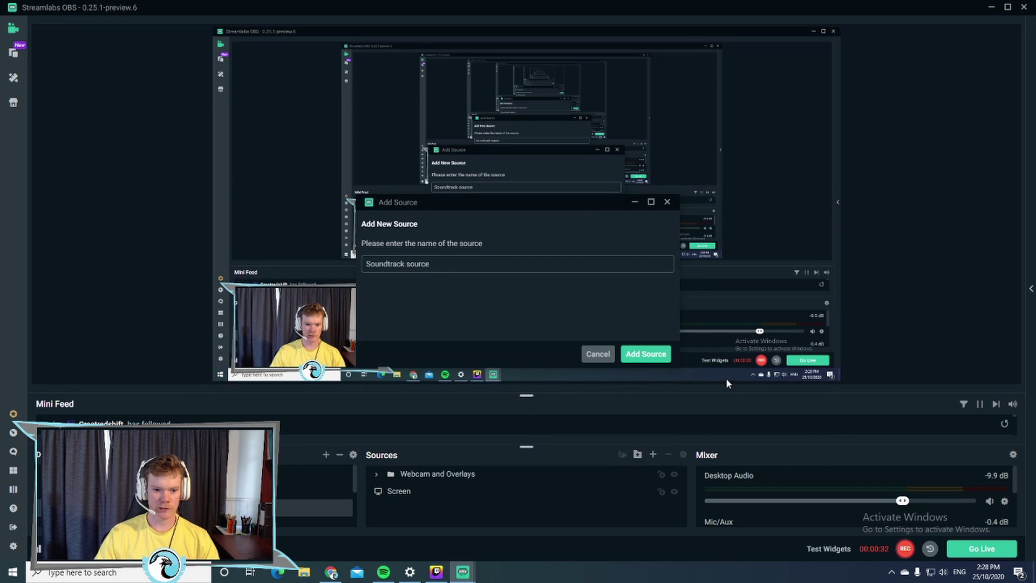
pyautogui.hotkey('ctrl', 'a')
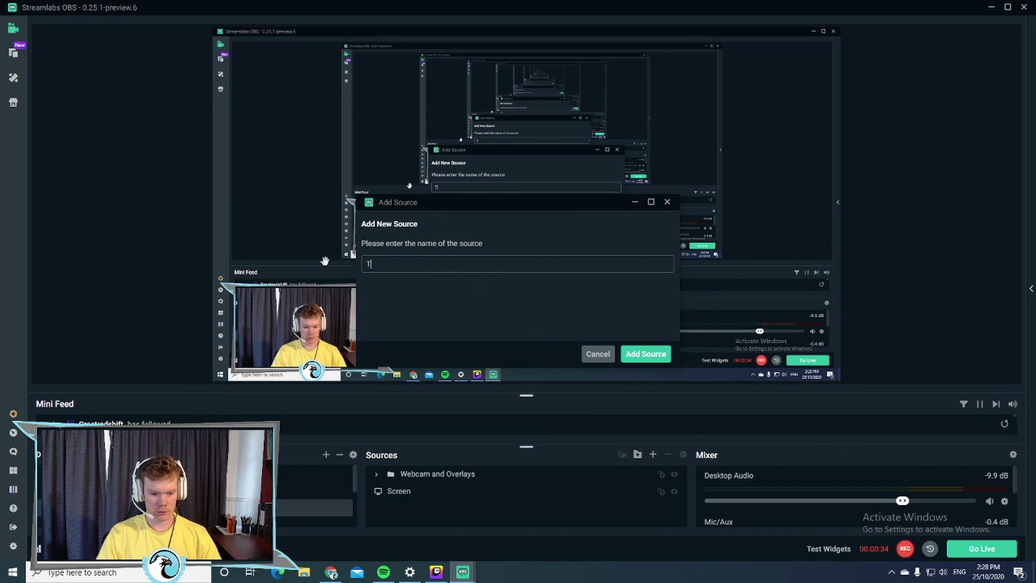
pyautogui.write('Twitch Soundtrack')
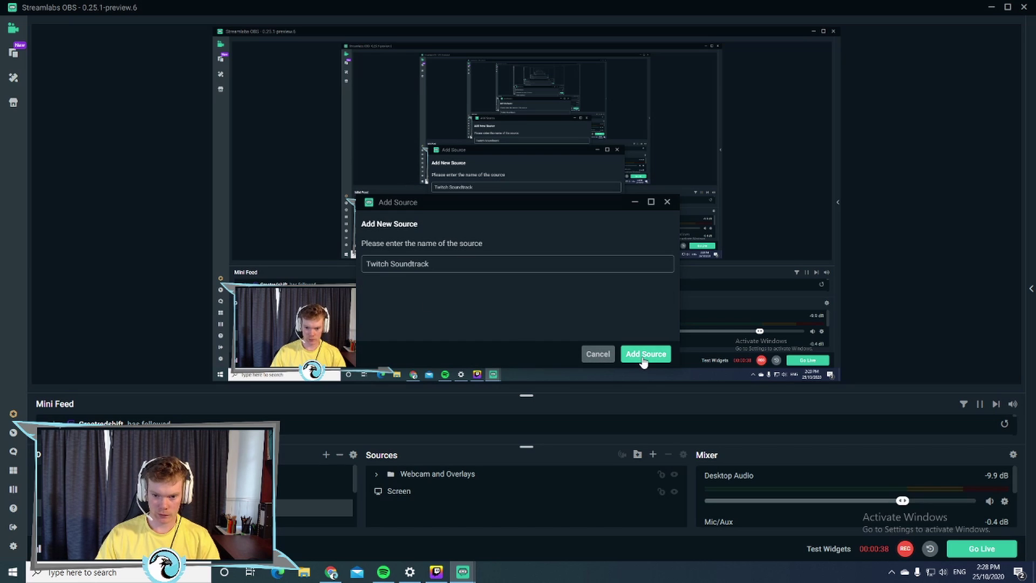
pyautogui.click(720, 546)
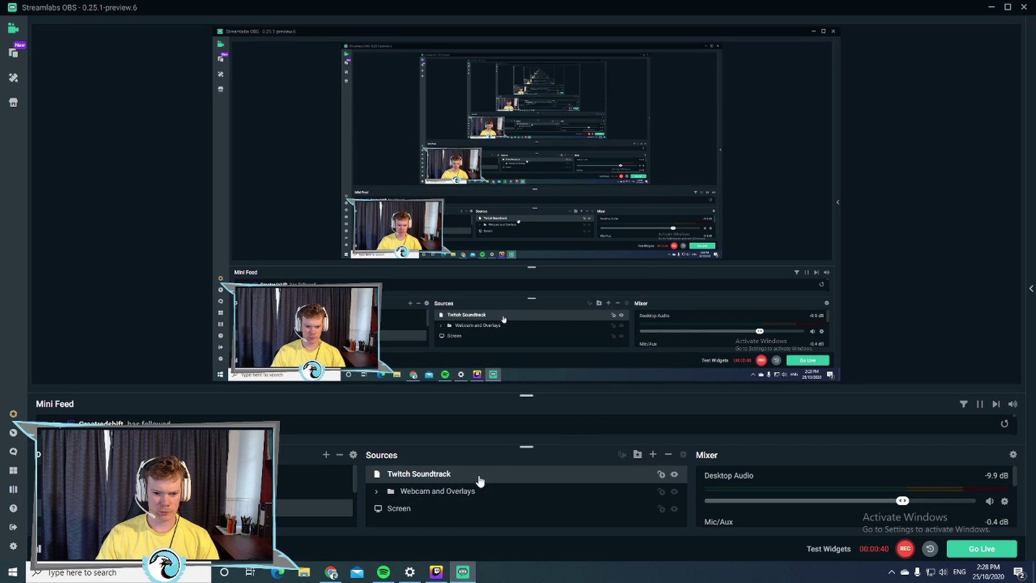
pyautogui.scroll(-3, 775, 485)
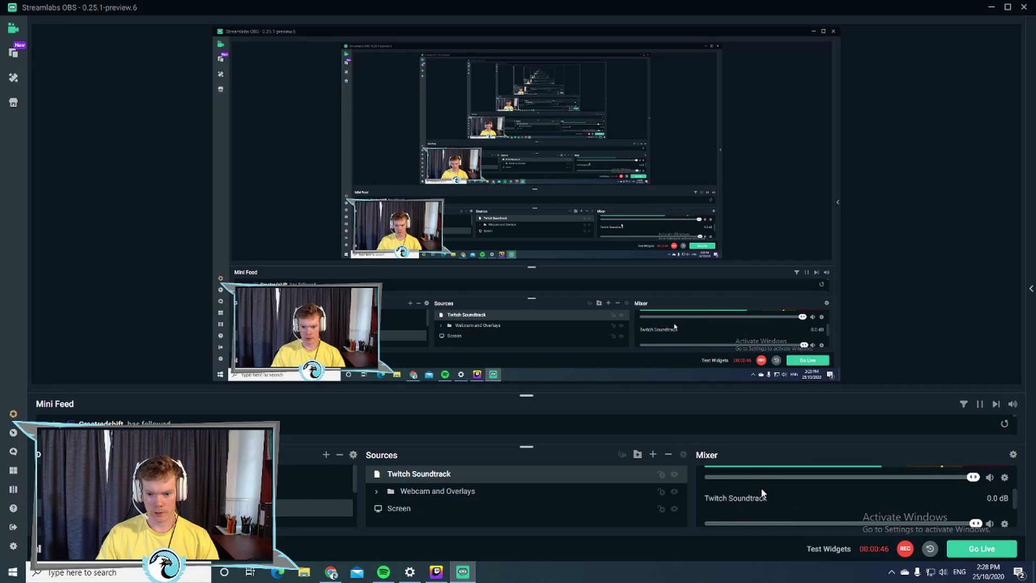
# Play the Heatmap playlist in Soundtrack by Twitch at 57% volume, then minimize it
pyautogui.click(436, 571)
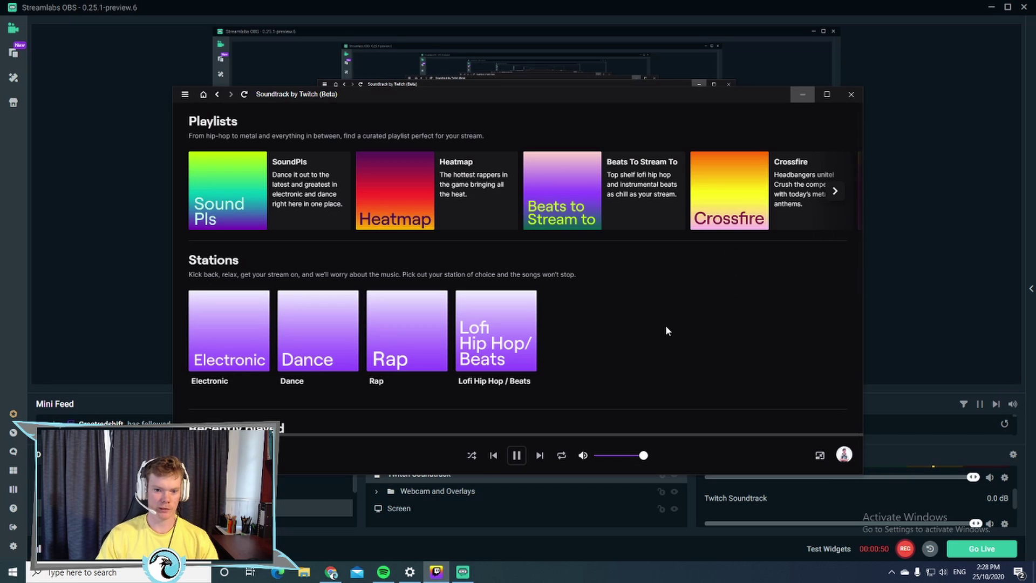
pyautogui.click(392, 193)
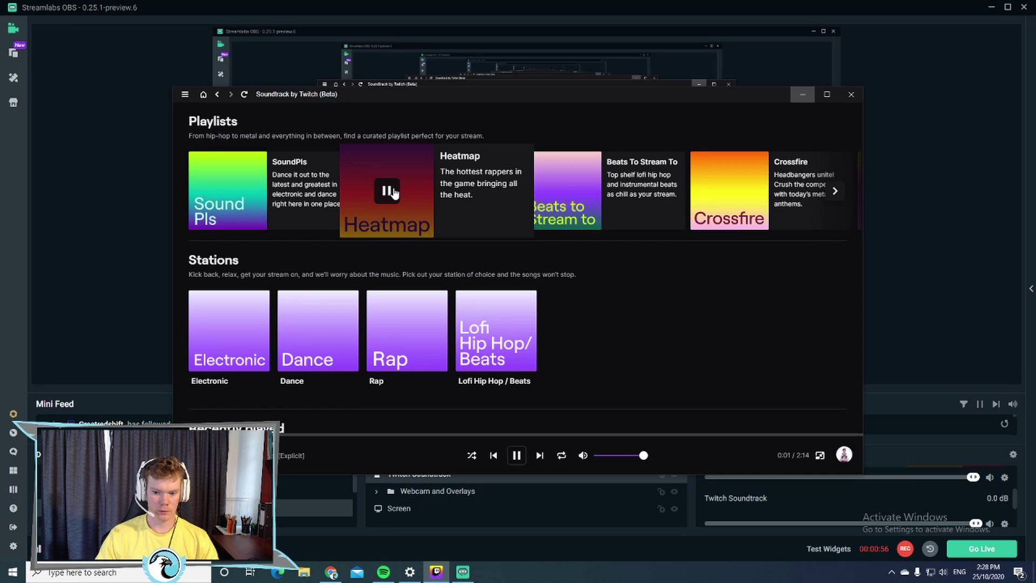
pyautogui.moveTo(643, 455); pyautogui.dragTo(623, 458)
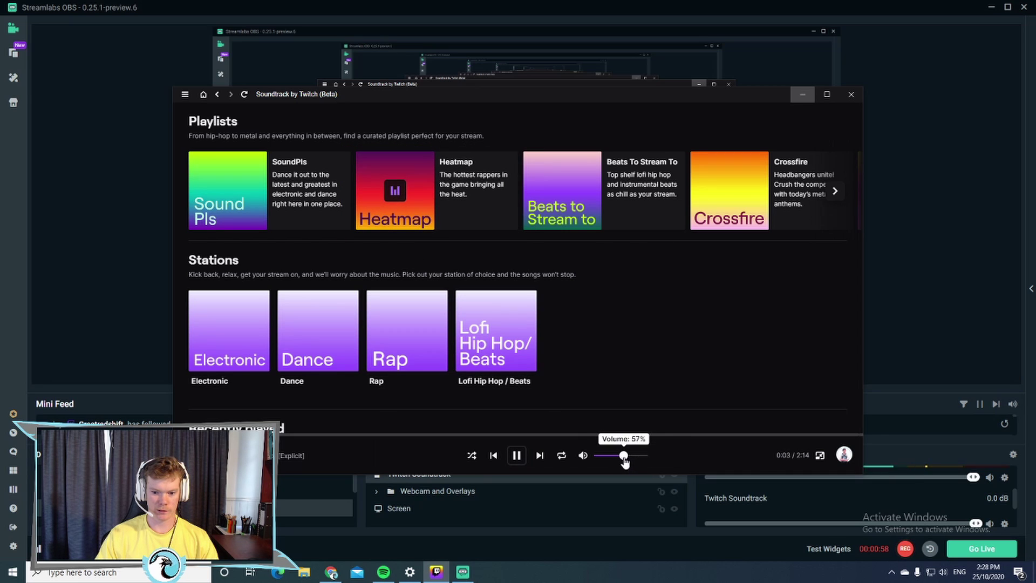
pyautogui.click(802, 95)
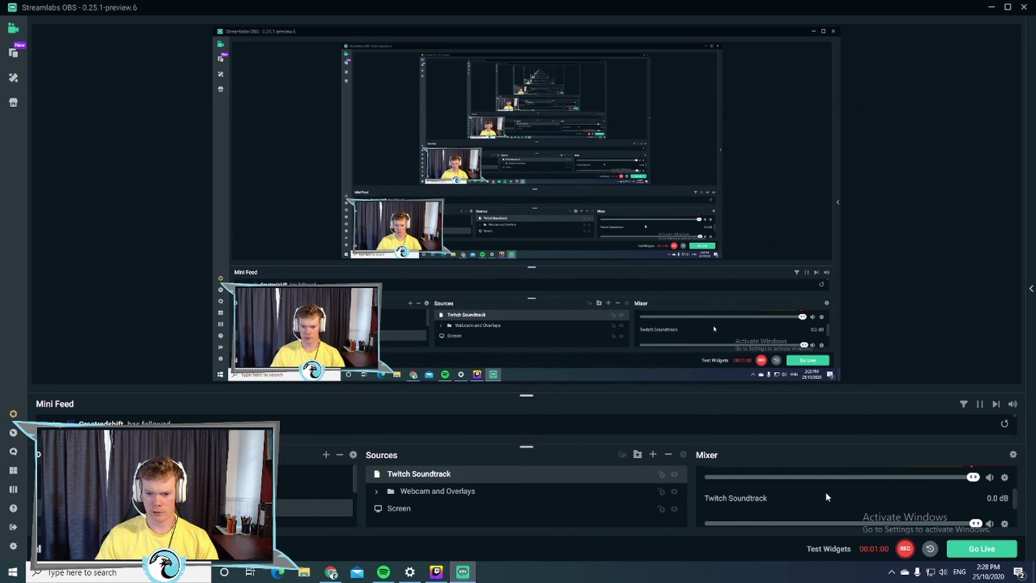
pyautogui.scroll(-2, 825, 491)
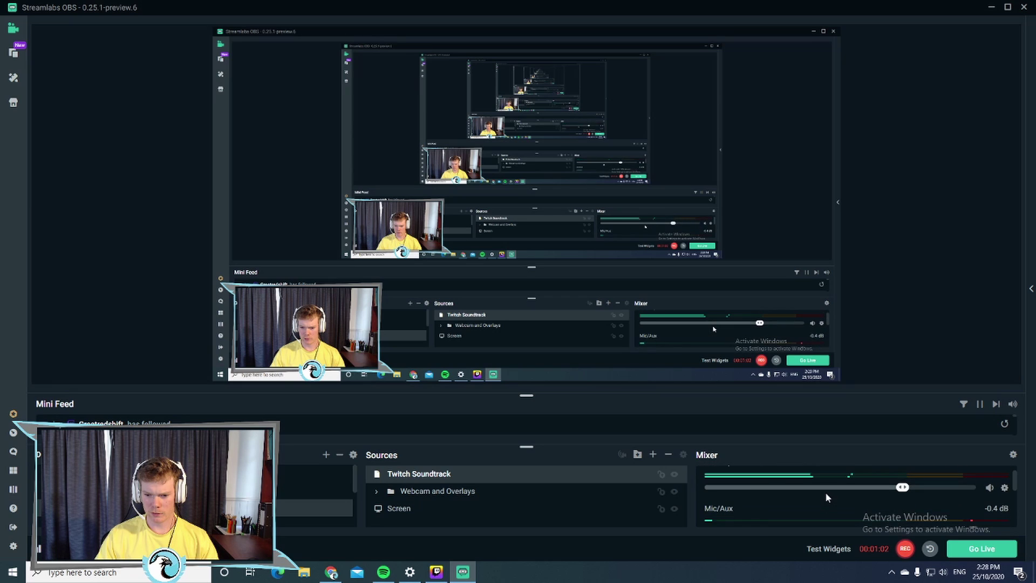
pyautogui.scroll(1, 825, 492)
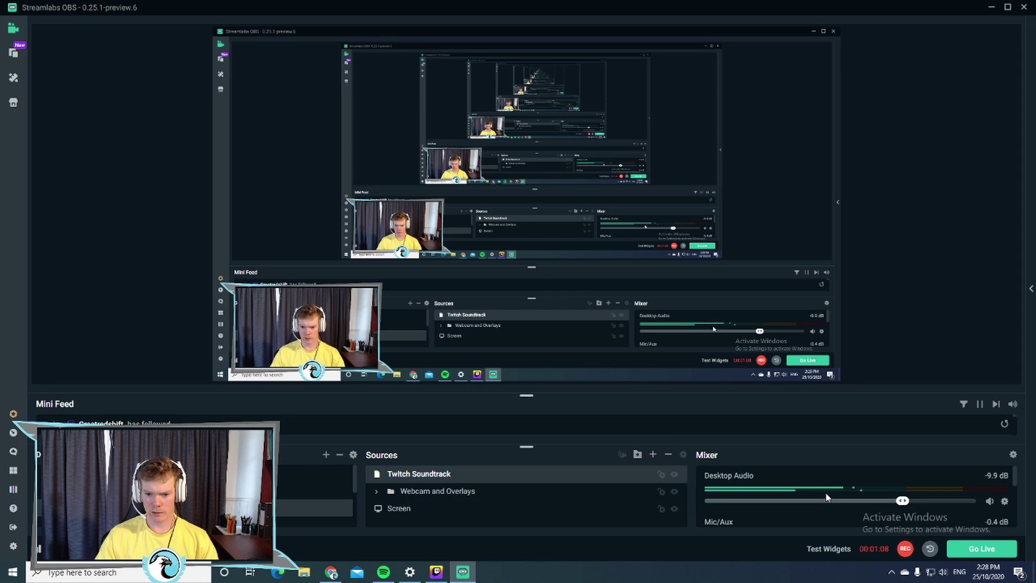
# Reopen Soundtrack by Twitch, pause the music, and hide its window again
pyautogui.click(435, 572)
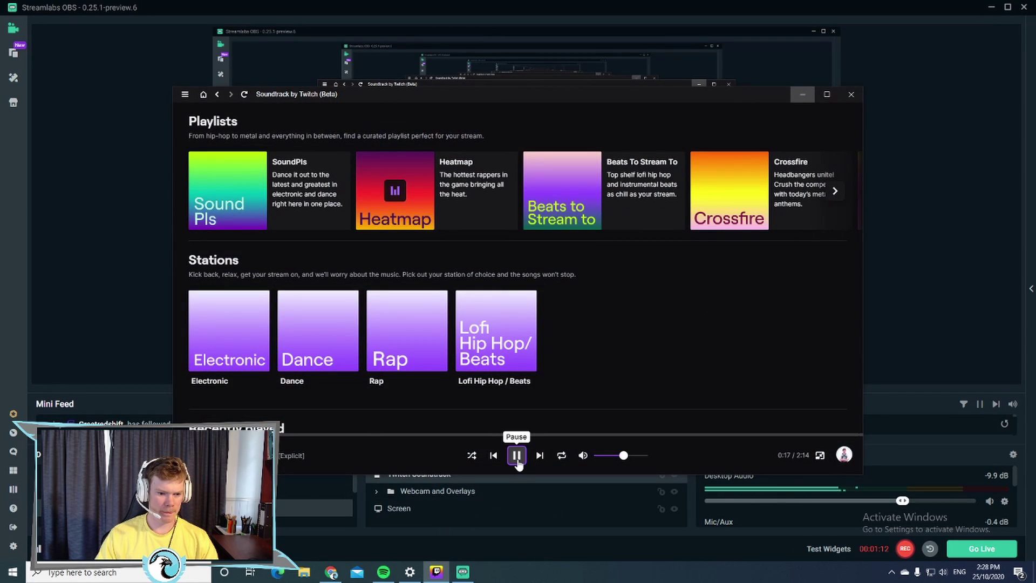
pyautogui.click(517, 455)
pyautogui.click(802, 94)
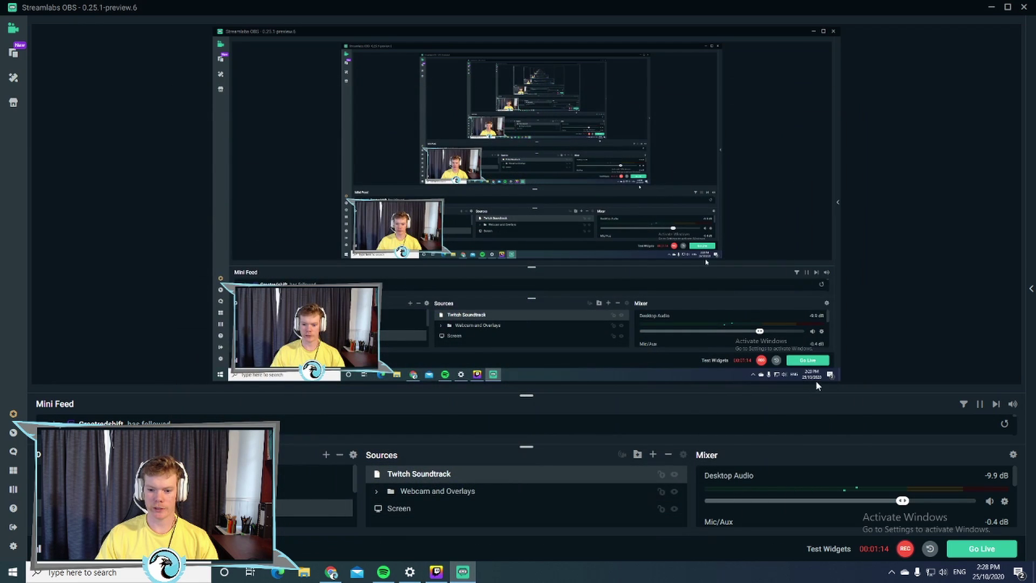
pyautogui.scroll(-2, 826, 496)
pyautogui.scroll(-2, 816, 506)
pyautogui.scroll(-2, 817, 506)
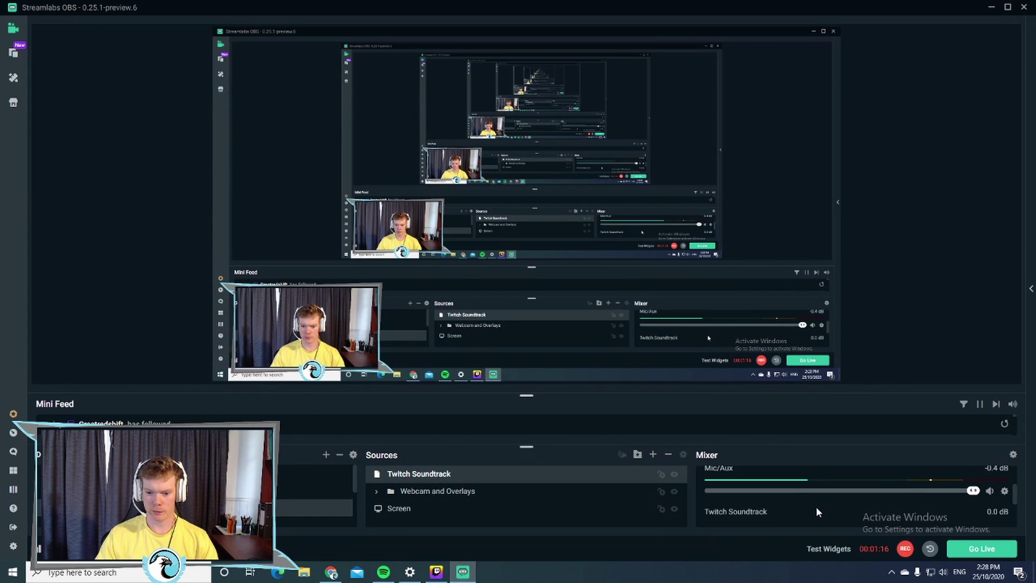
pyautogui.scroll(-2, 816, 505)
pyautogui.moveTo(976, 483)
pyautogui.mouseDown()
pyautogui.moveTo(757, 486)
pyautogui.moveTo(976, 483)
pyautogui.mouseUp()
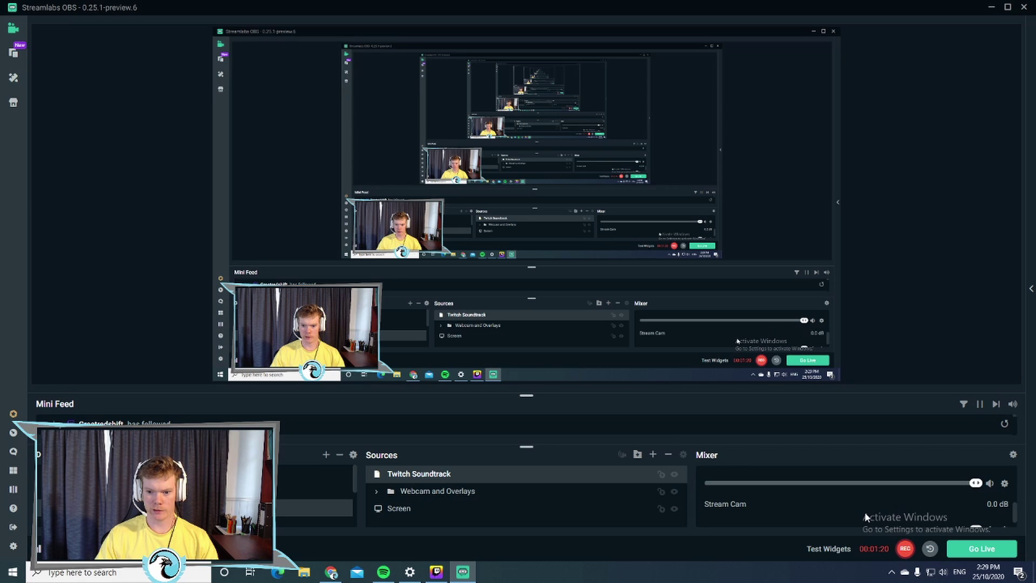
pyautogui.scroll(2, 865, 511)
pyautogui.scroll(2, 864, 512)
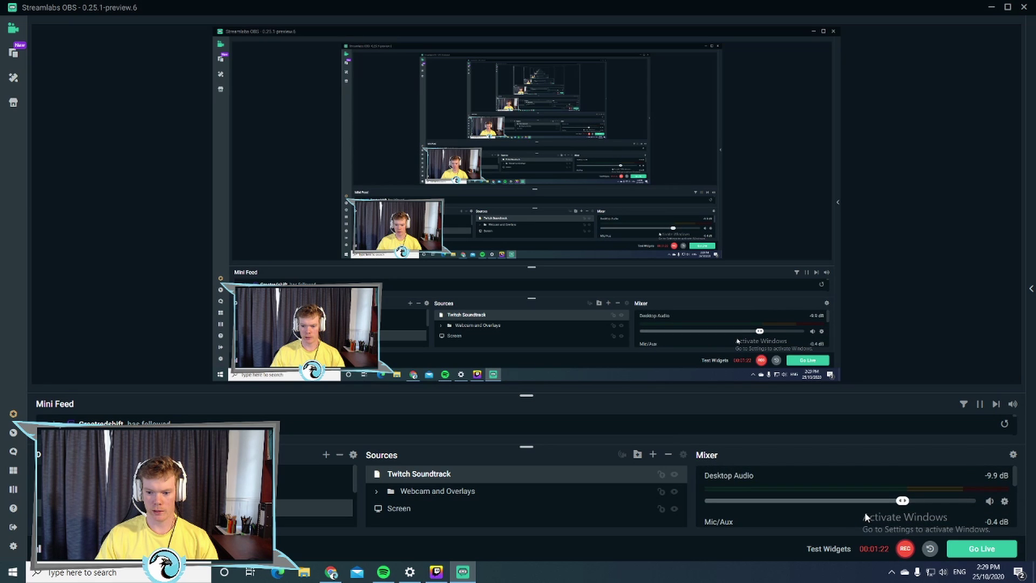